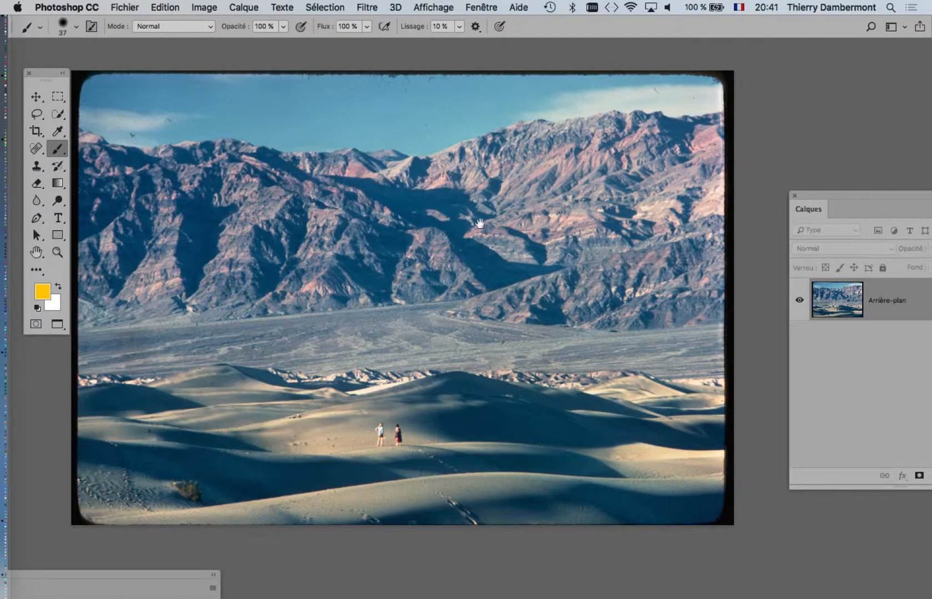
drag(480, 224, 549, 231)
drag(414, 229, 347, 226)
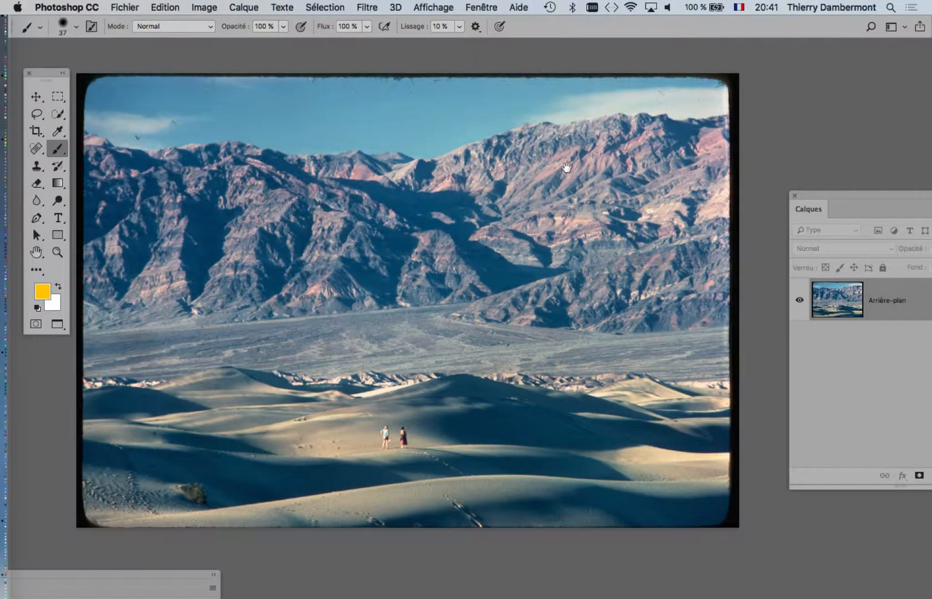
drag(558, 172, 524, 167)
- Display the histogram over the photo and separate it from the Properties panel
click(482, 6)
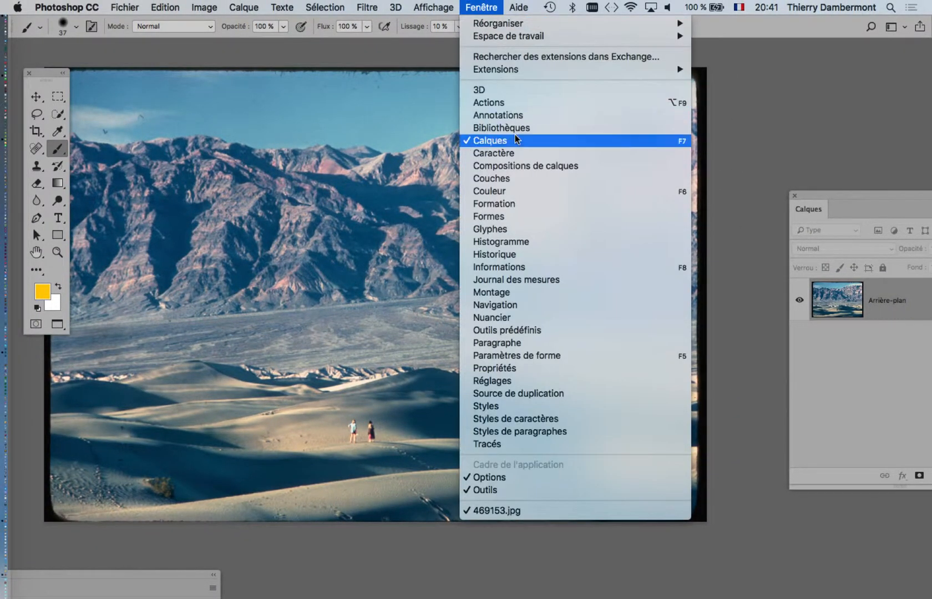
click(536, 243)
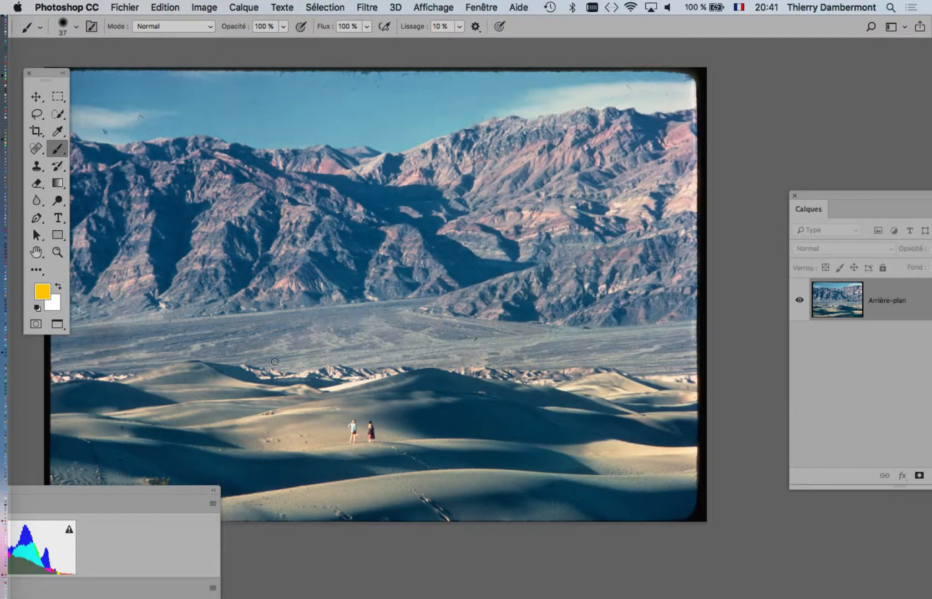
drag(177, 491, 610, 136)
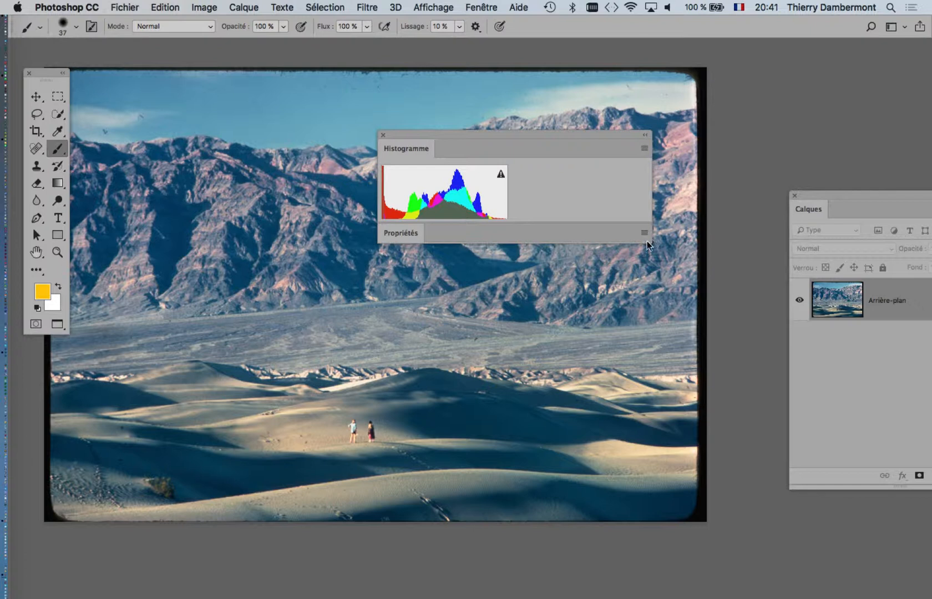
drag(646, 241, 707, 354)
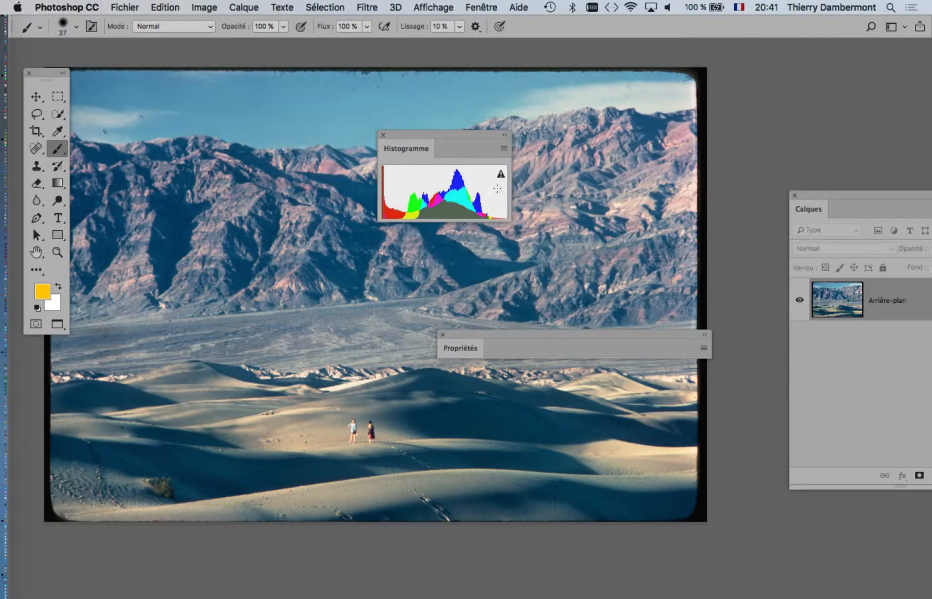
drag(482, 142, 646, 115)
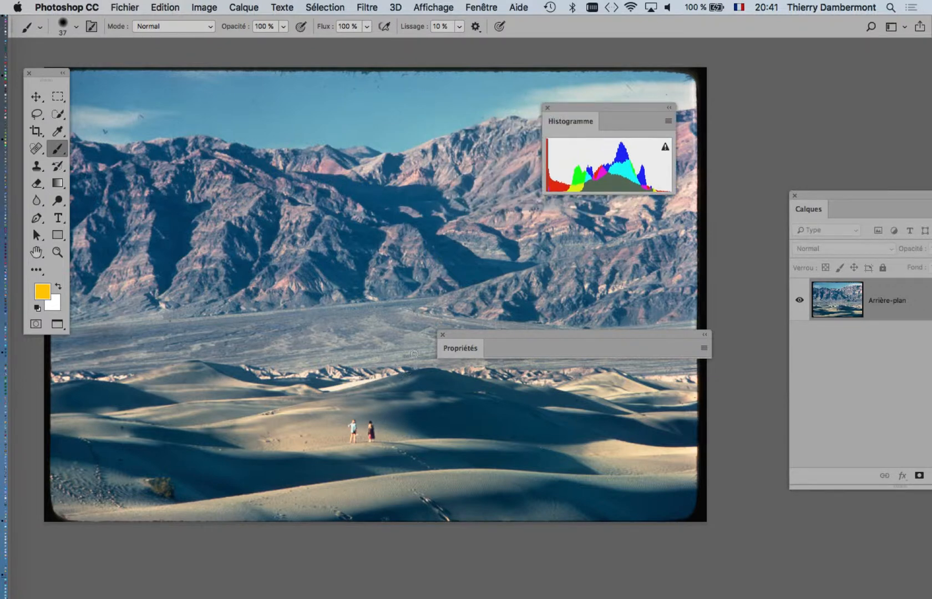
- Close the floating Properties panel and examine the histogram in expanded view with its colour channels, closing it when done
click(442, 334)
click(668, 120)
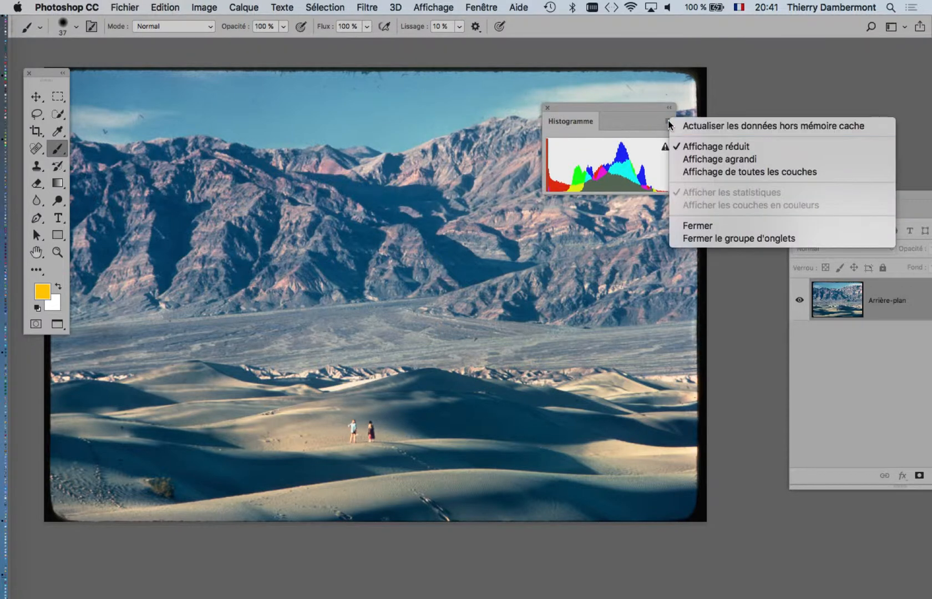
click(719, 159)
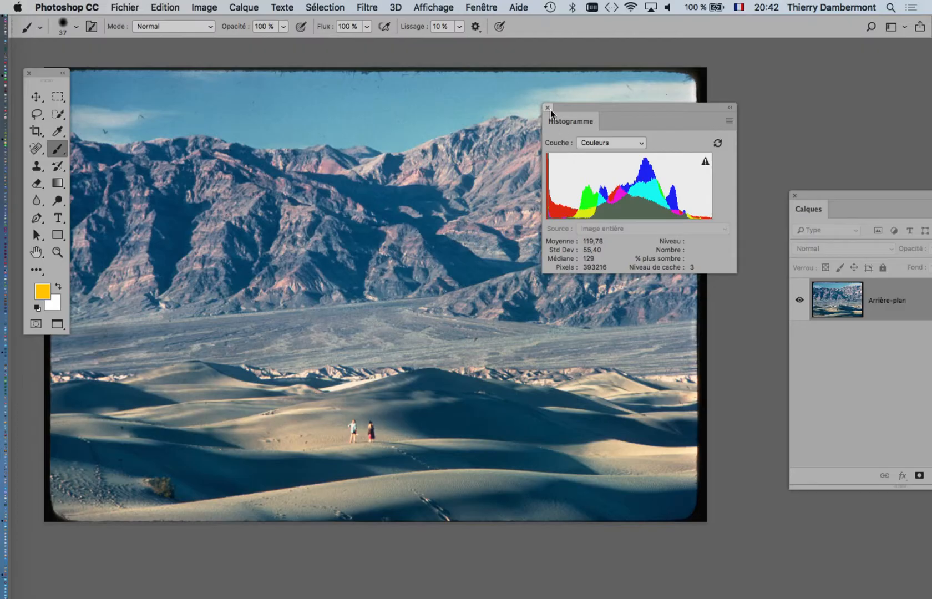
click(548, 109)
- Crop the desert photo just inside the slide mount to remove the black border with rounded corners
mouse_move(287, 162)
mouse_down()
mouse_move(330, 174)
mouse_move(304, 159)
mouse_up()
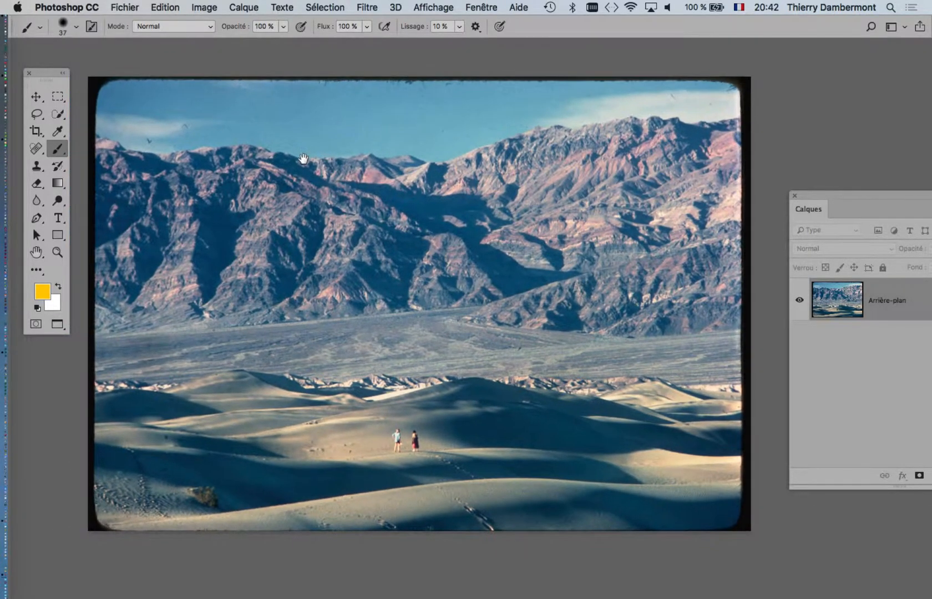
click(35, 133)
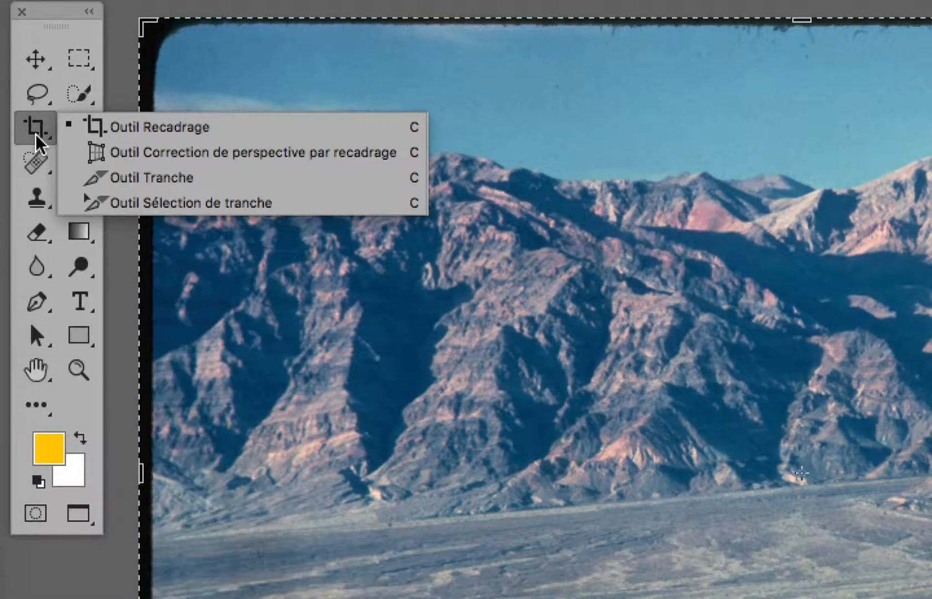
click(36, 135)
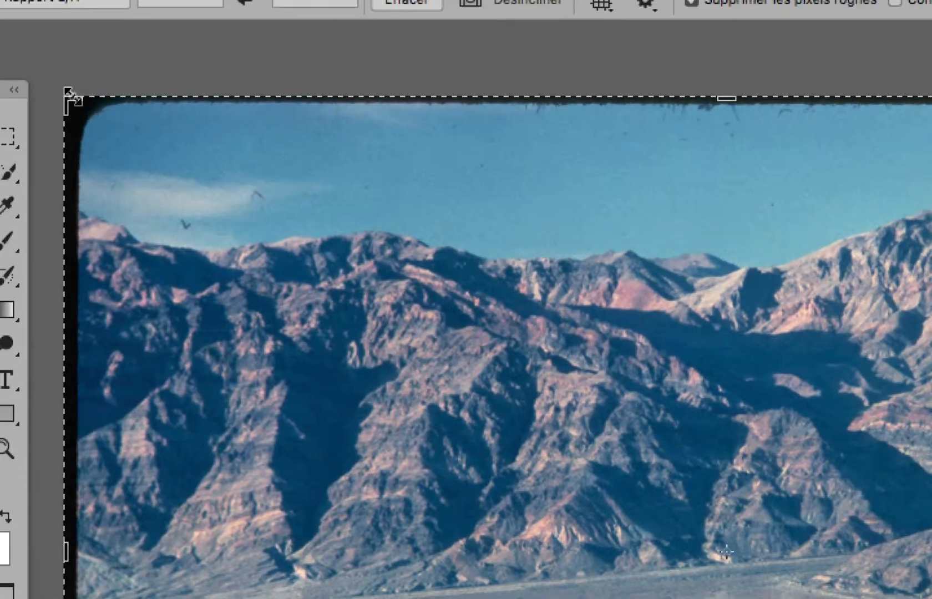
drag(63, 90, 78, 103)
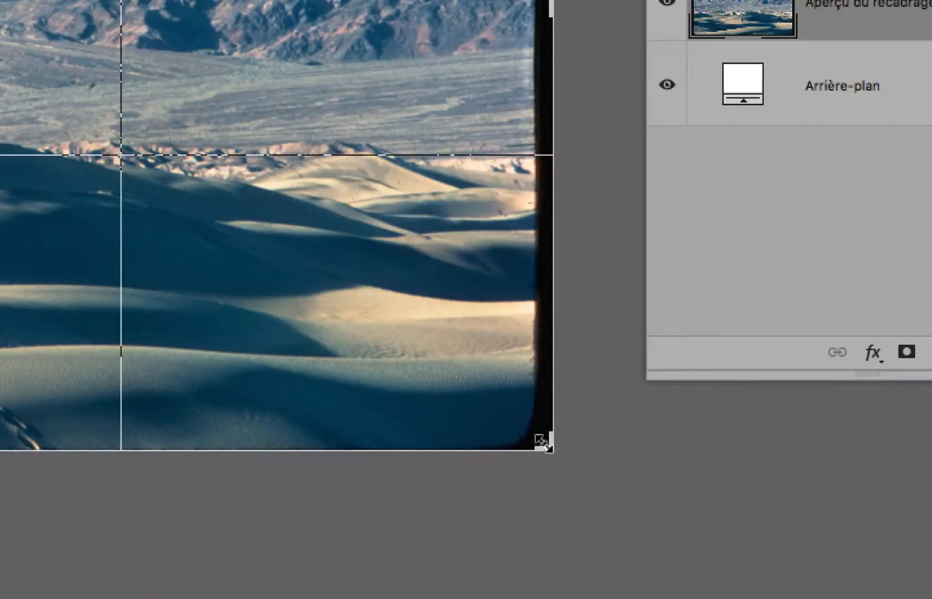
drag(538, 441, 536, 436)
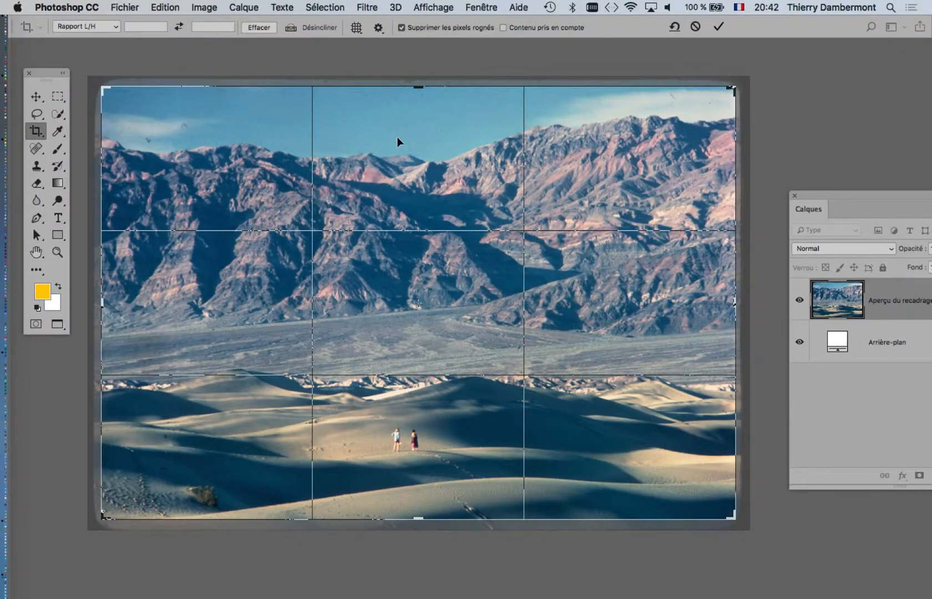
click(718, 26)
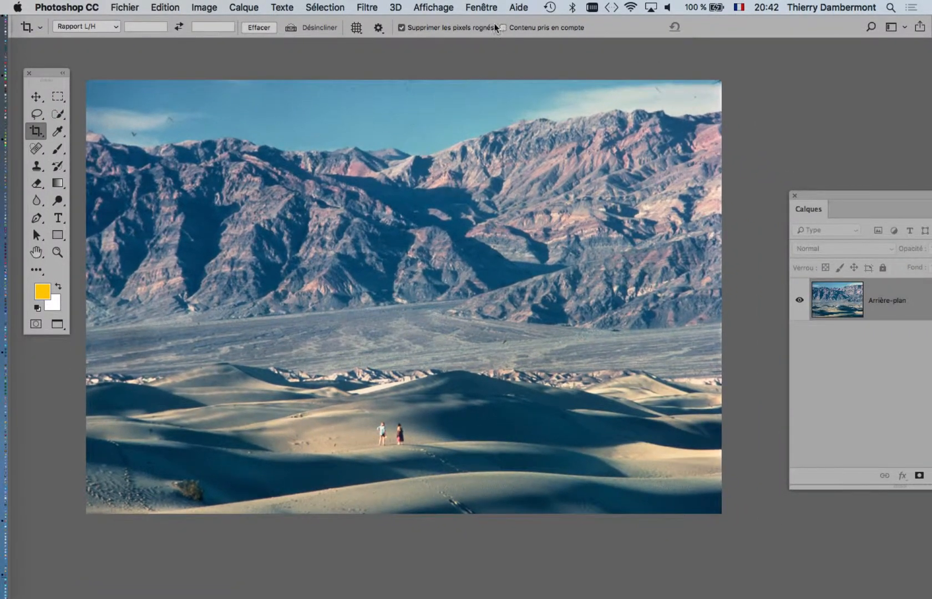
- Examine the cropped photo's colour histogram with refreshed uncached data, closing it when done
click(481, 7)
click(534, 242)
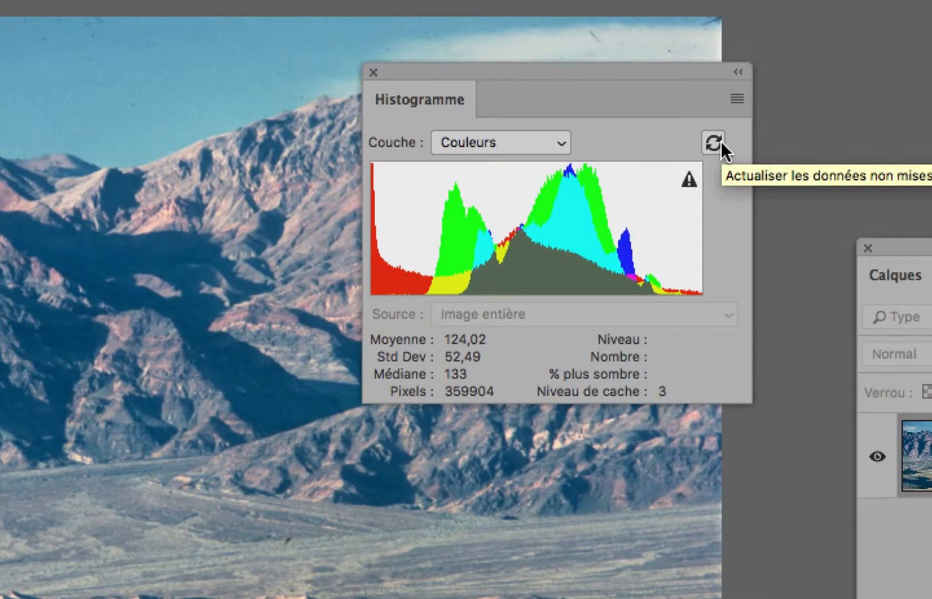
click(720, 143)
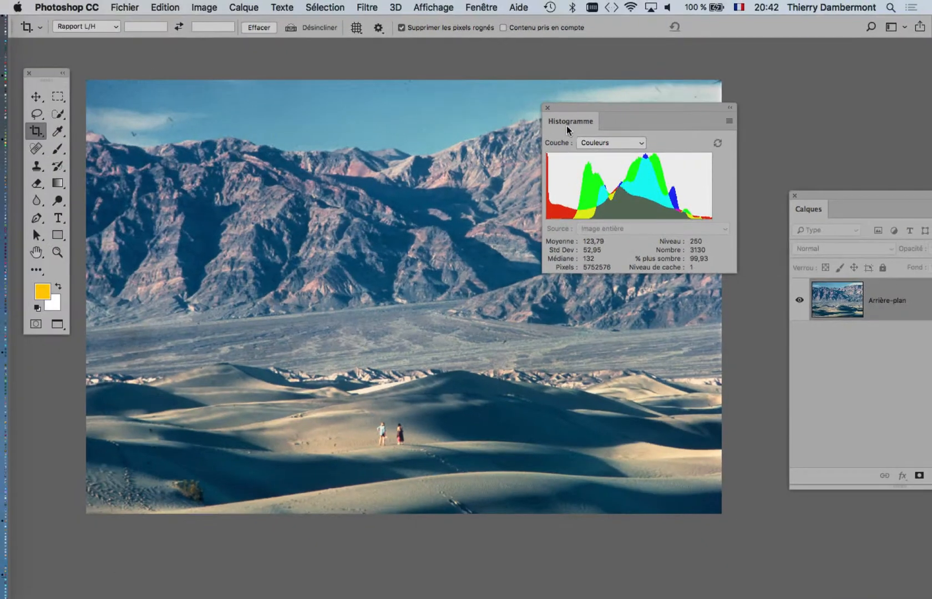
click(390, 39)
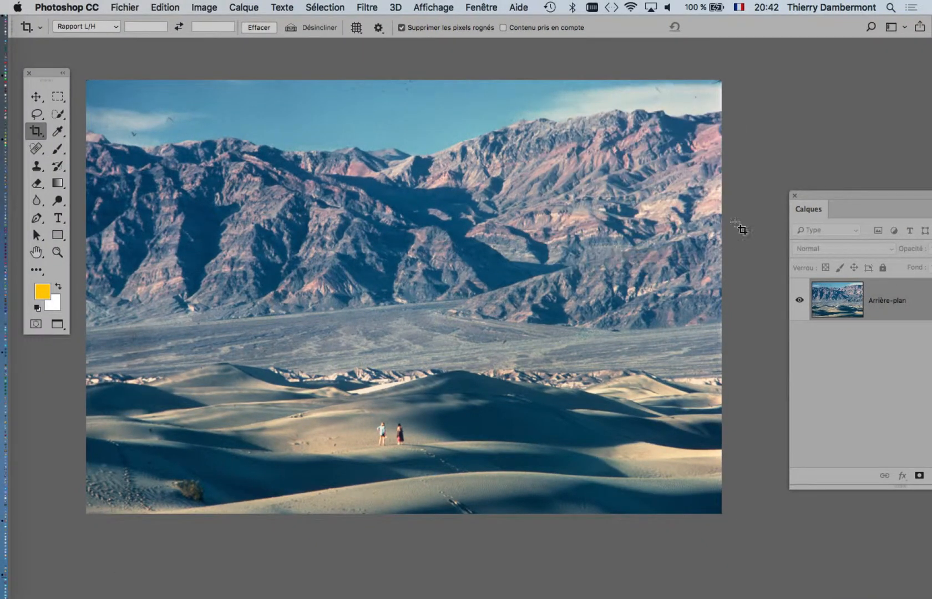
- Add a Levels adjustment layer above the background and arrange its properties and the layer list beside the photo
drag(854, 193, 584, 114)
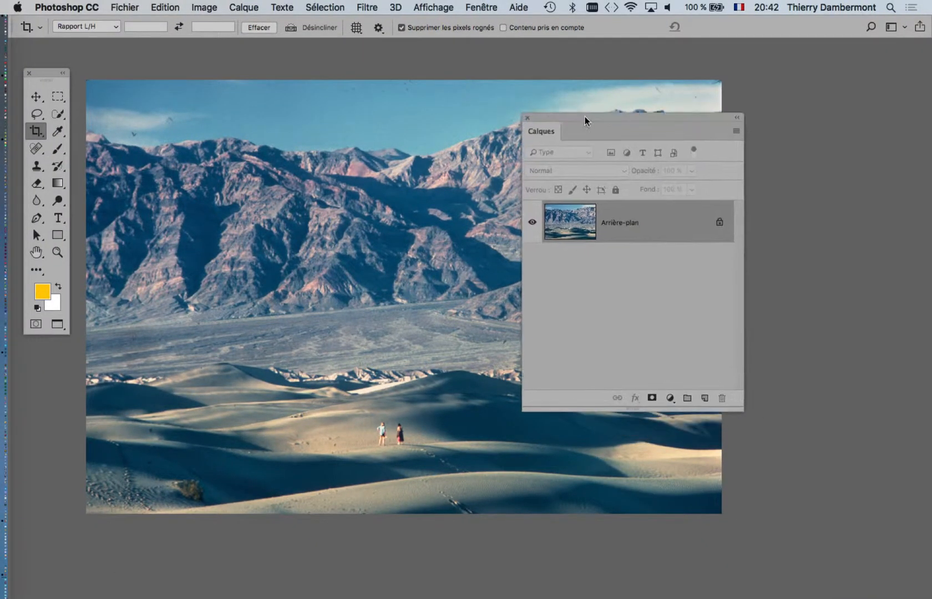
click(663, 396)
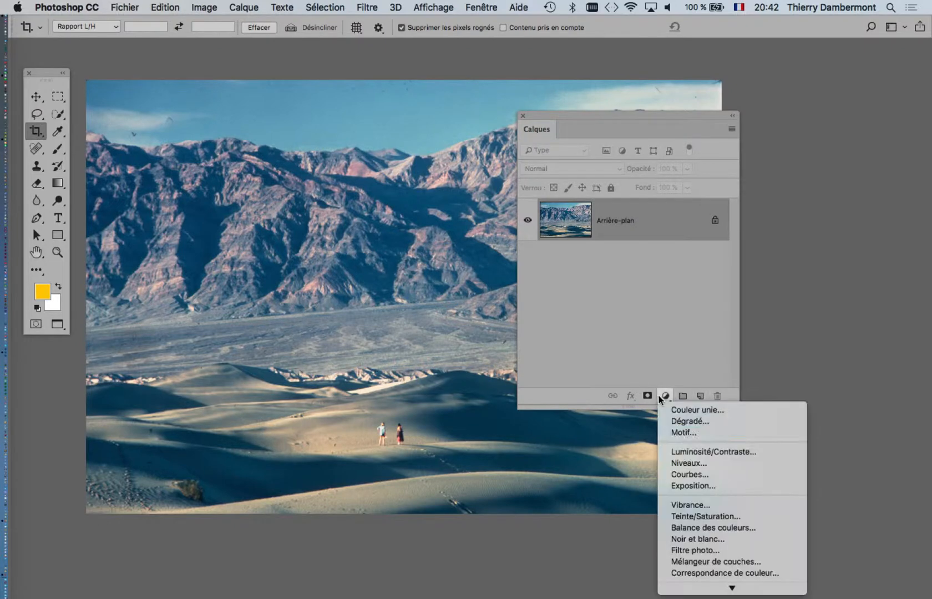
click(688, 463)
drag(611, 313, 807, 269)
drag(510, 151, 637, 90)
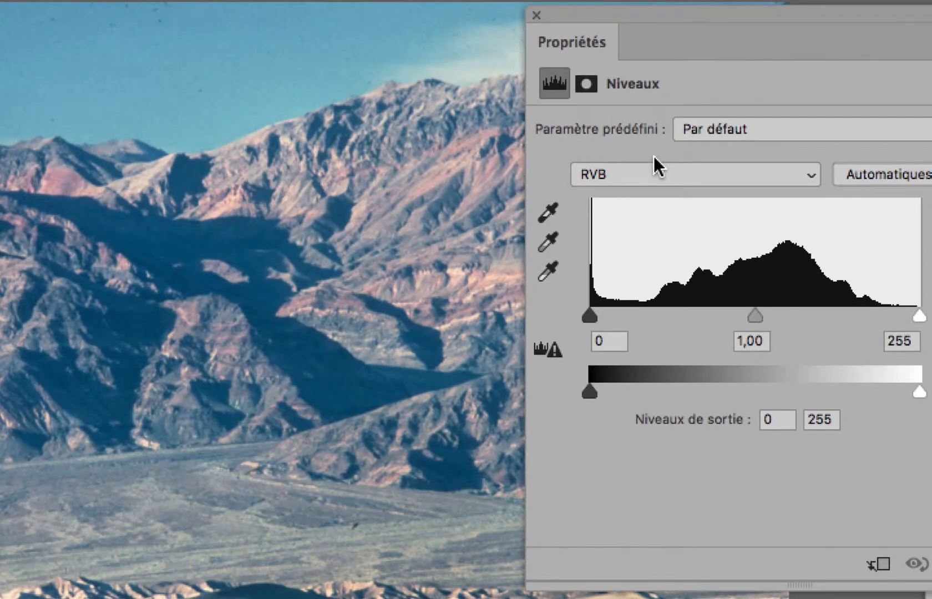
- Set the red channel's input levels to 18 for blacks and 220 for whites
key(alt+3)
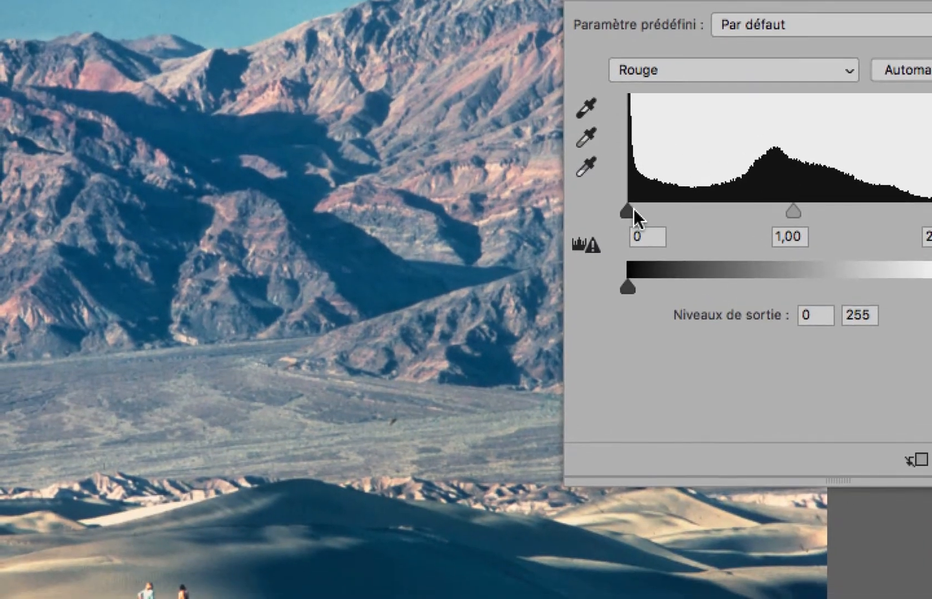
drag(633, 210, 650, 210)
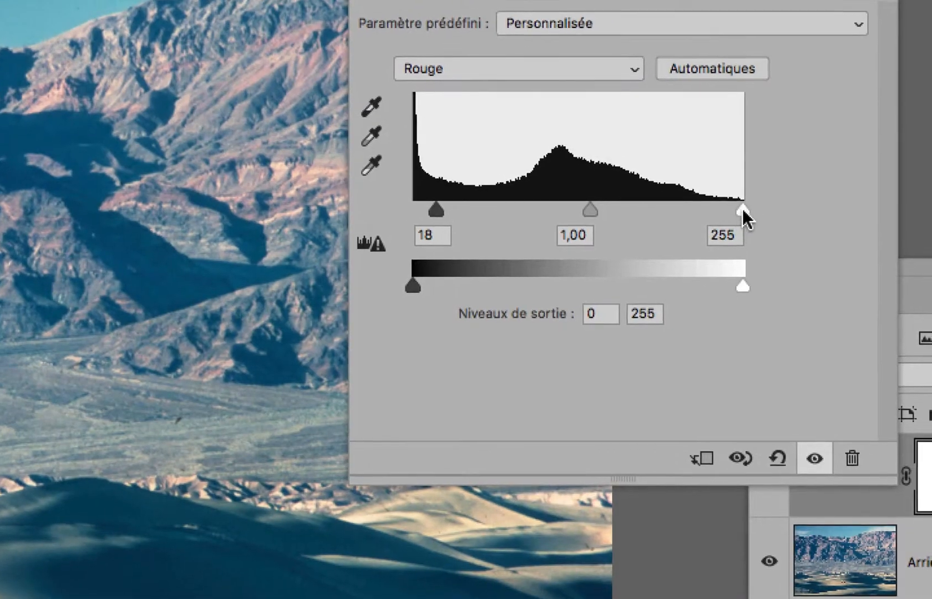
drag(931, 210, 919, 210)
drag(728, 211, 724, 213)
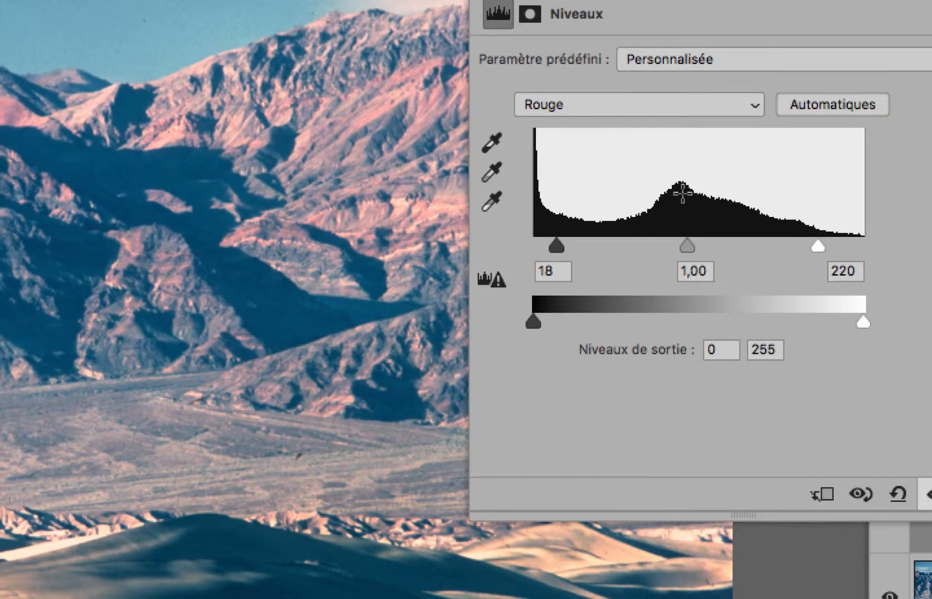
- Set the input black and white points to 47 and 210 for the green channel and 71 and 221 for blue
key(alt+4)
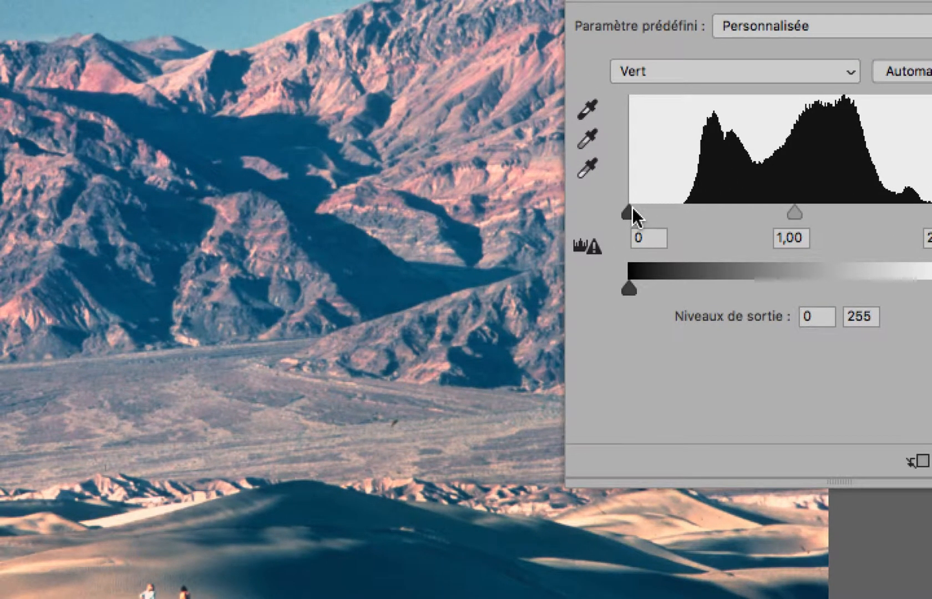
drag(632, 210, 710, 211)
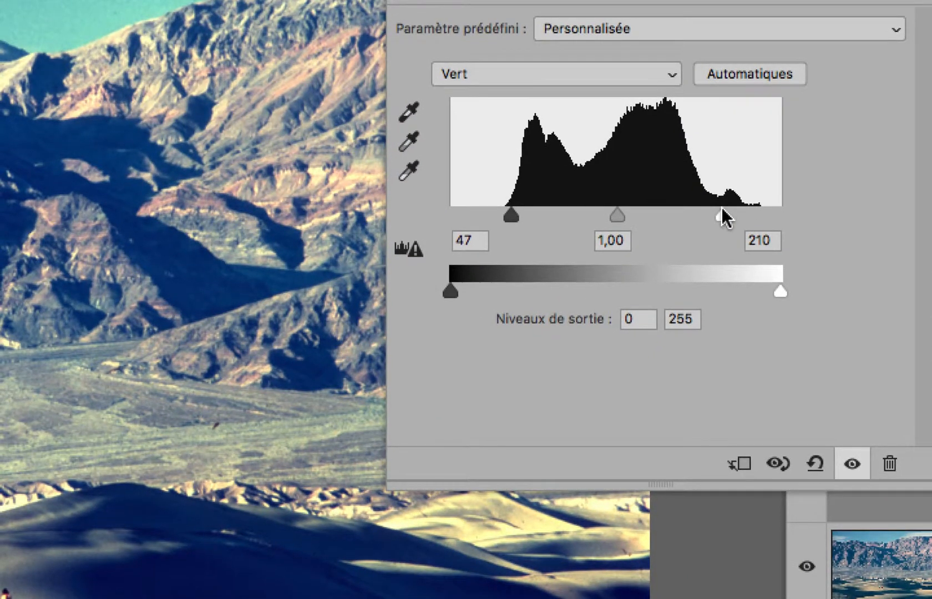
key(alt+5)
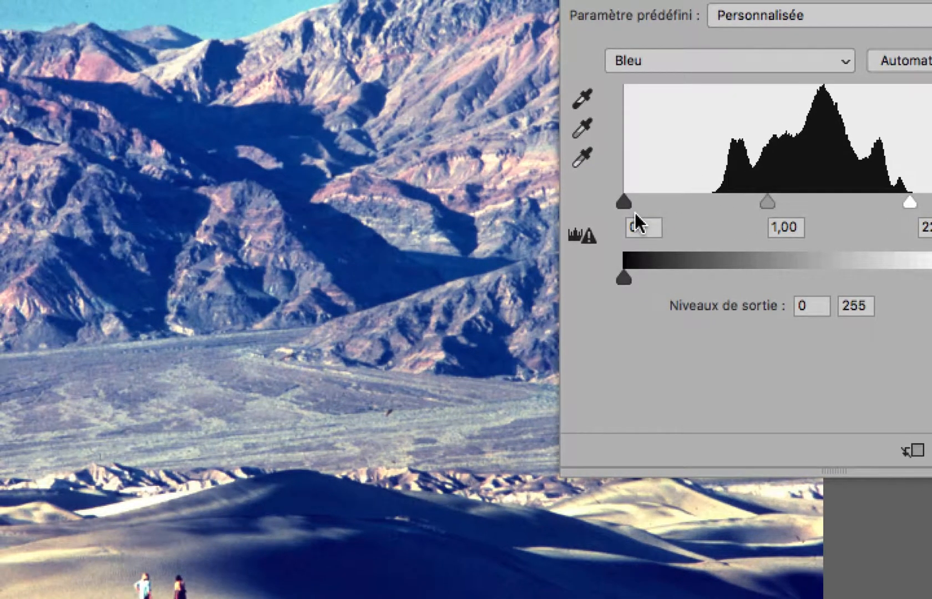
drag(634, 212, 663, 208)
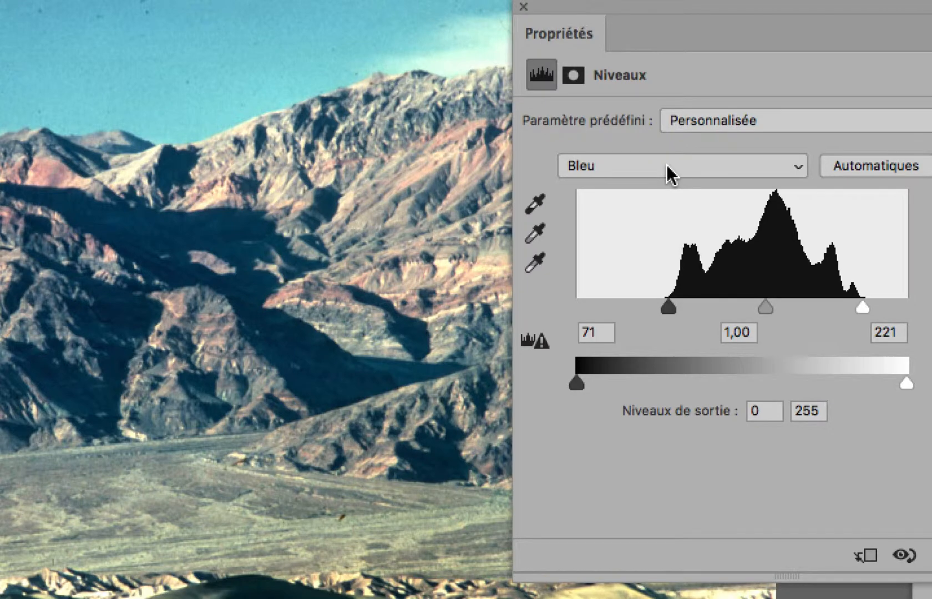
- Refine the red channel's input levels to 16 for blacks and 203 for whites
key(alt+3)
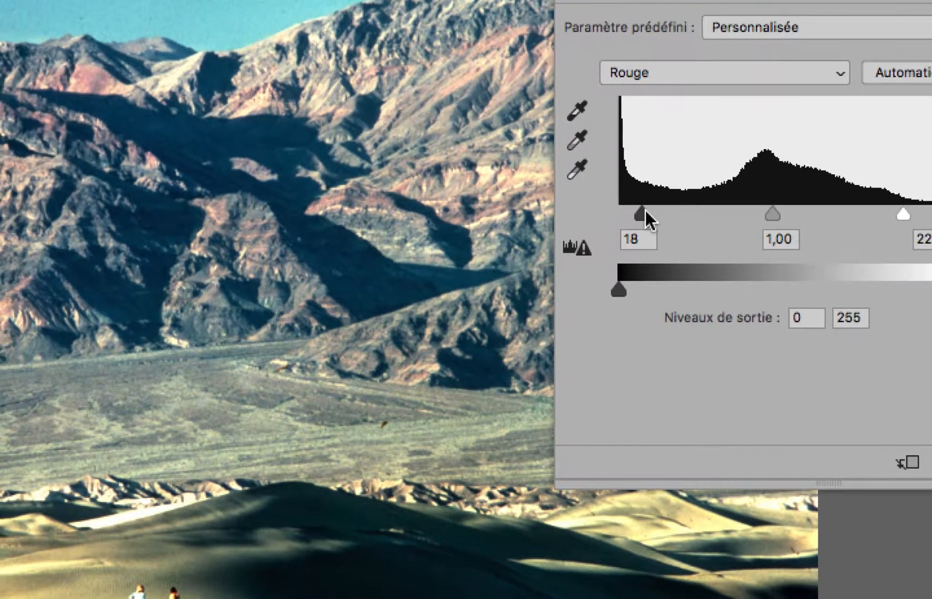
drag(645, 211, 632, 233)
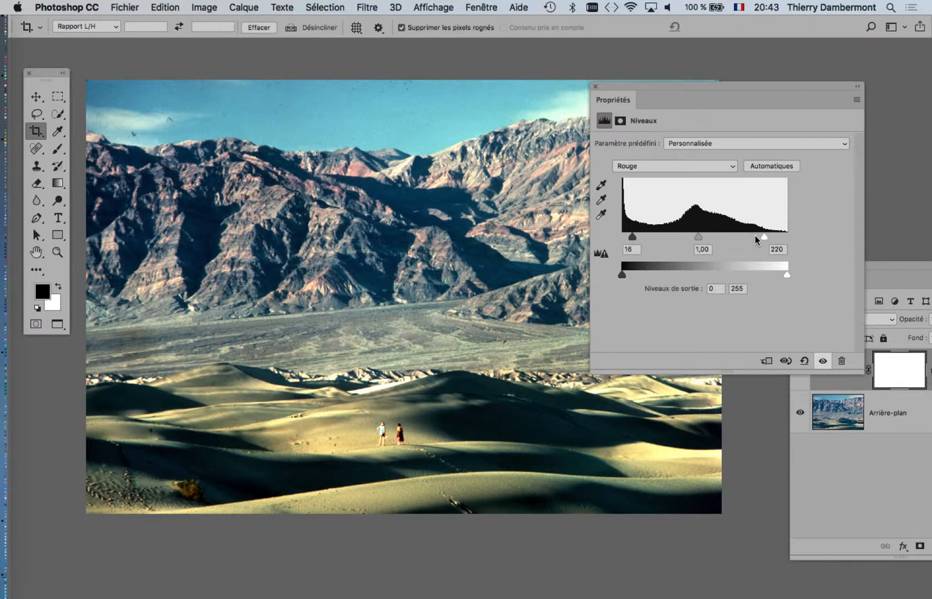
drag(756, 235, 753, 235)
- Refine the green channel's input levels to 55 for blacks and 204 for whites
key(alt+4)
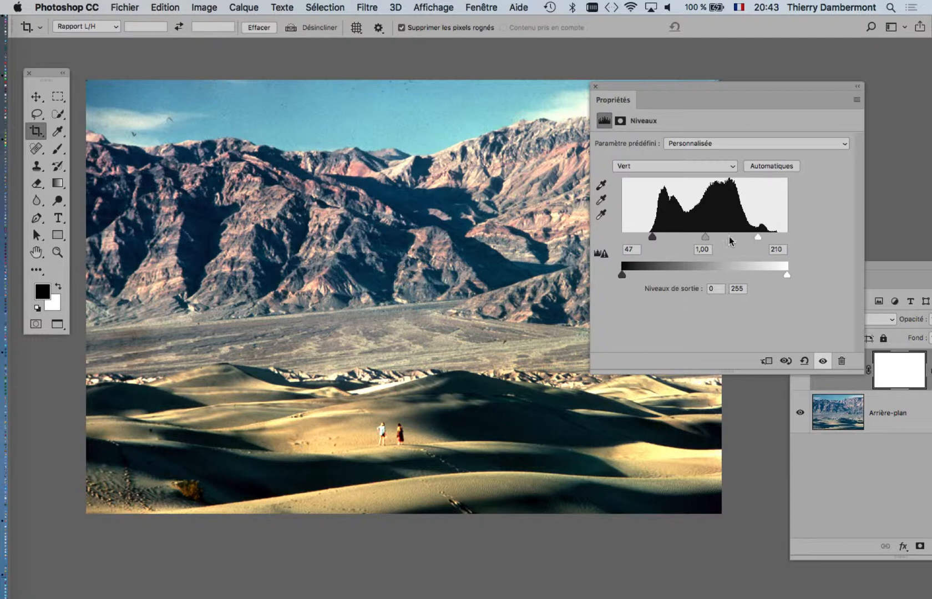
drag(652, 238, 655, 238)
drag(756, 235, 753, 234)
- Tighten the blue channel's input range slightly by lowering its white point and raising its black point
key(alt+5)
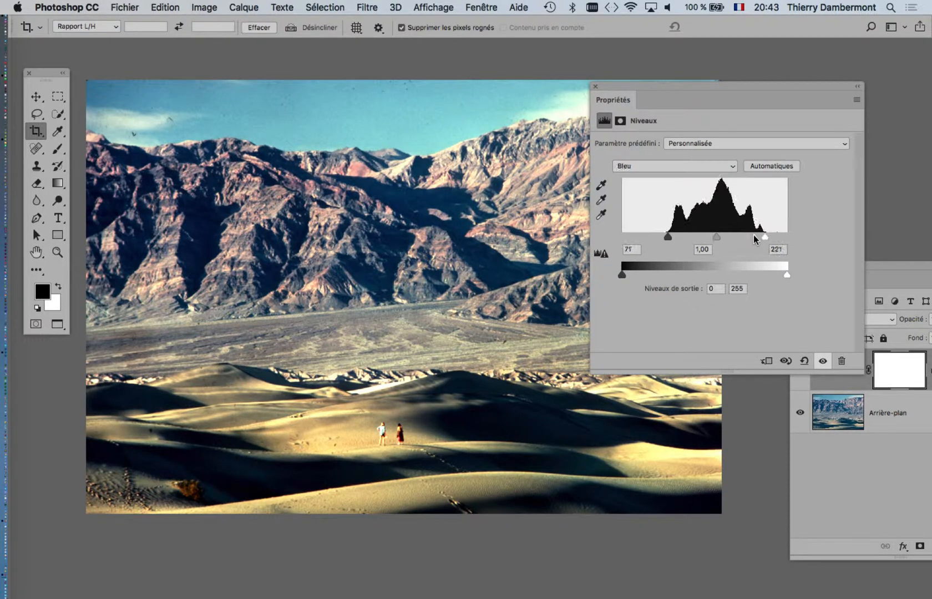
drag(763, 234, 758, 237)
drag(667, 237, 669, 237)
- Set the midtone input level to 1,14 for the red channel and 1,16 for the green channel
key(alt+3)
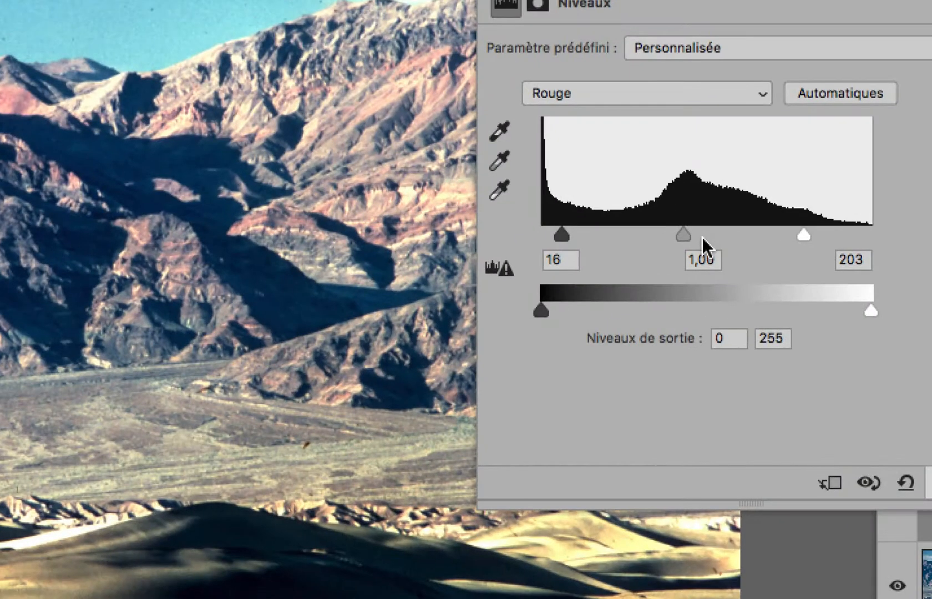
mouse_move(688, 236)
mouse_down()
mouse_move(719, 241)
mouse_move(683, 223)
mouse_up()
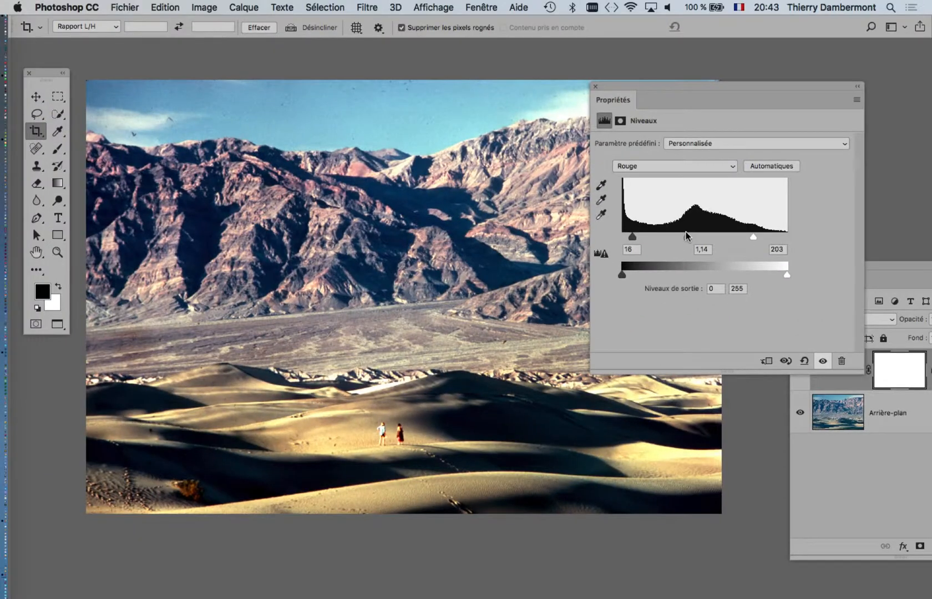
key(alt+4)
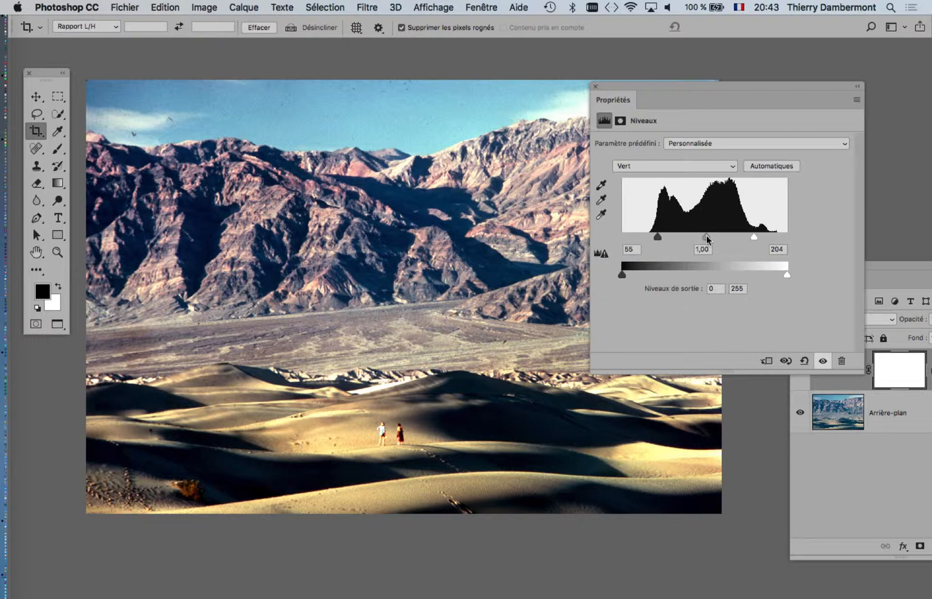
drag(705, 236, 700, 235)
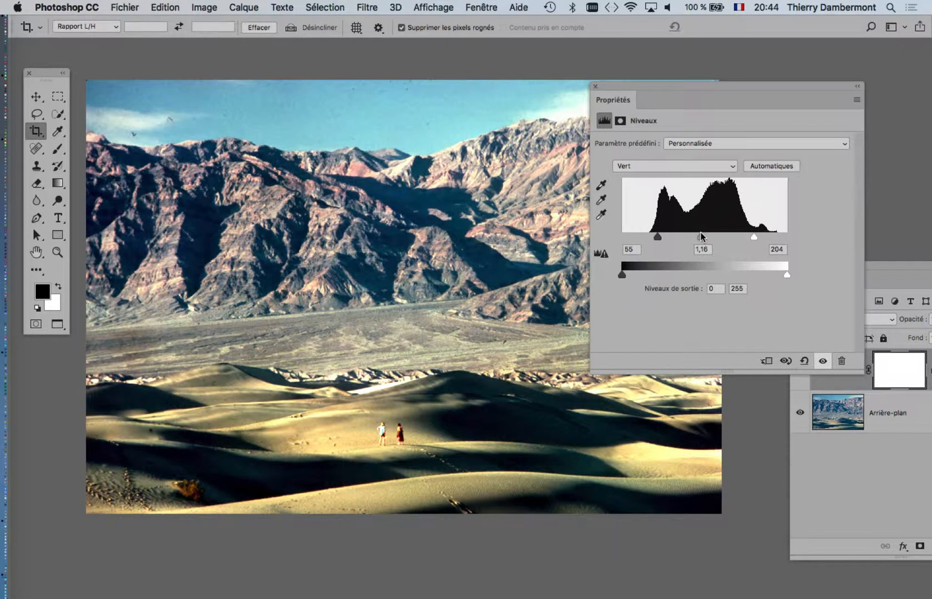
- Adjust the blue channel's midtone input level, leaving it at 1,00
key(alt+5)
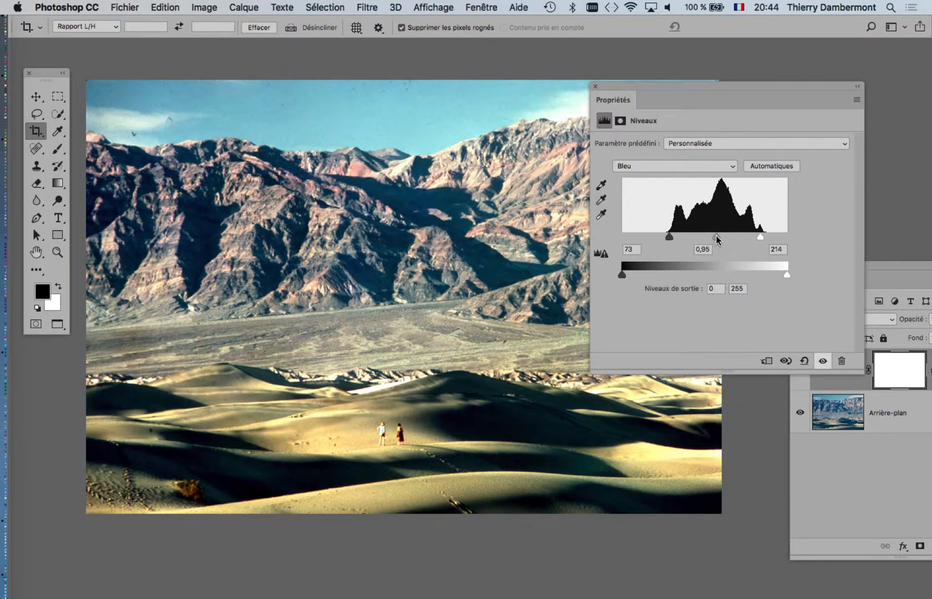
drag(713, 238, 717, 240)
drag(726, 87, 88, 460)
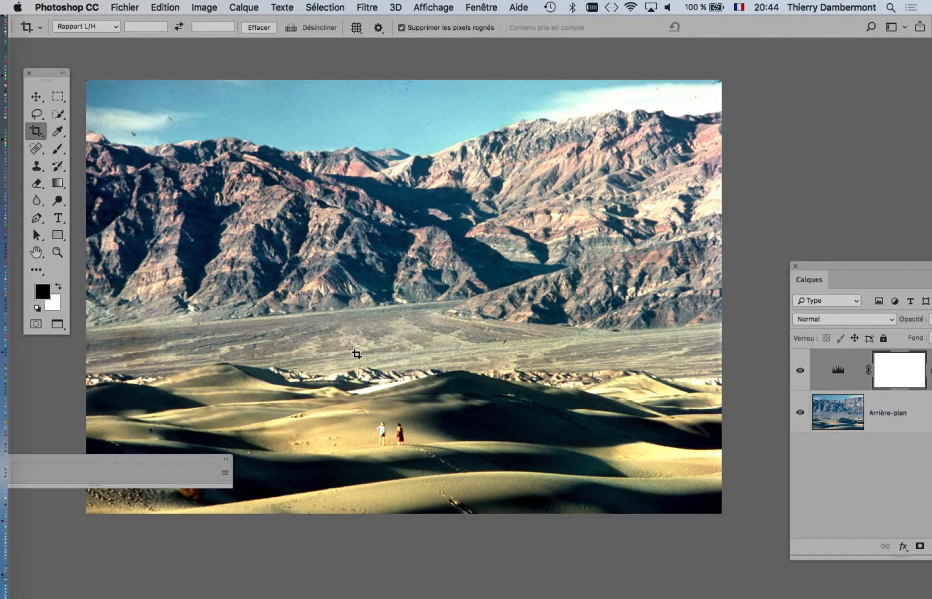
- Examine the dunes and the two figures up close with the Levels layer hidden and shown
super+click(355, 352)
super+click(354, 352)
drag(478, 380, 470, 256)
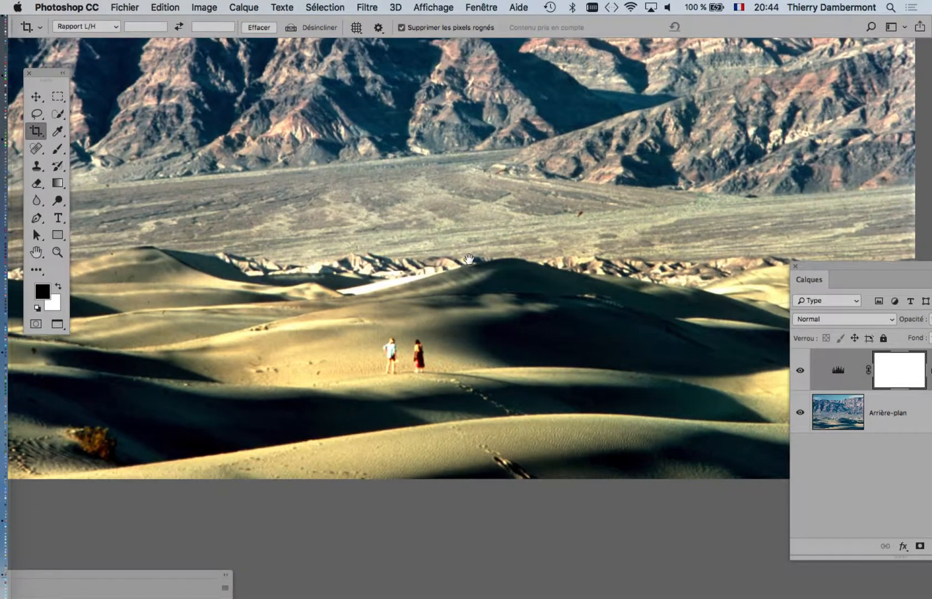
click(799, 371)
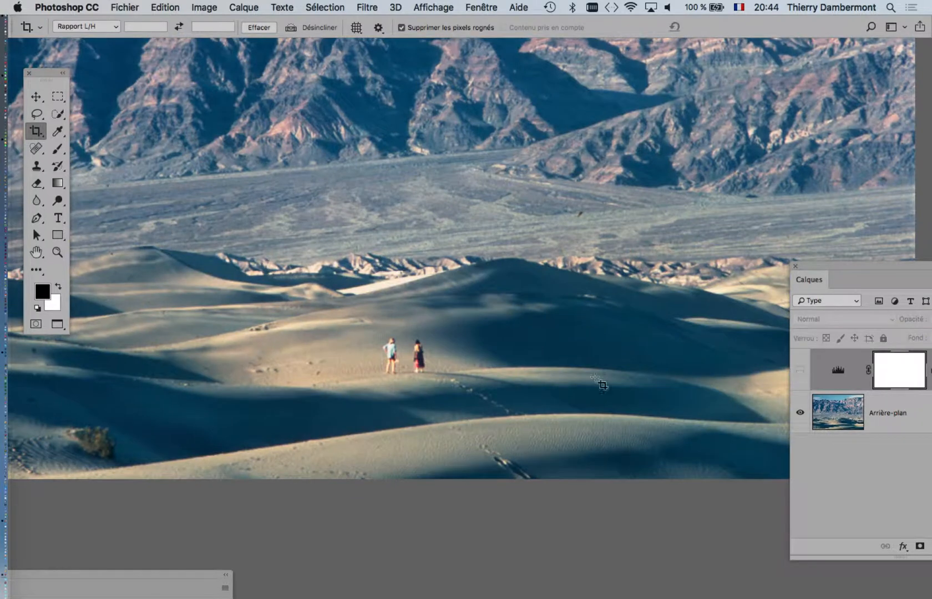
super+click(497, 387)
super+click(496, 388)
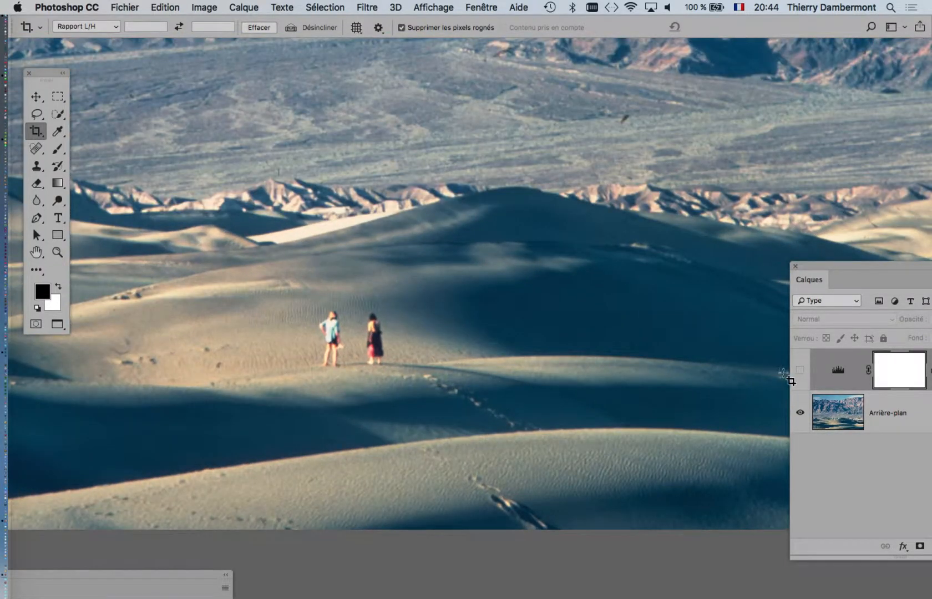
click(799, 370)
click(799, 371)
click(799, 370)
- Compare the wider desert view before and after the Levels correction by switching the adjustment layer's visibility
alt+super+click(572, 383)
alt+super+click(571, 384)
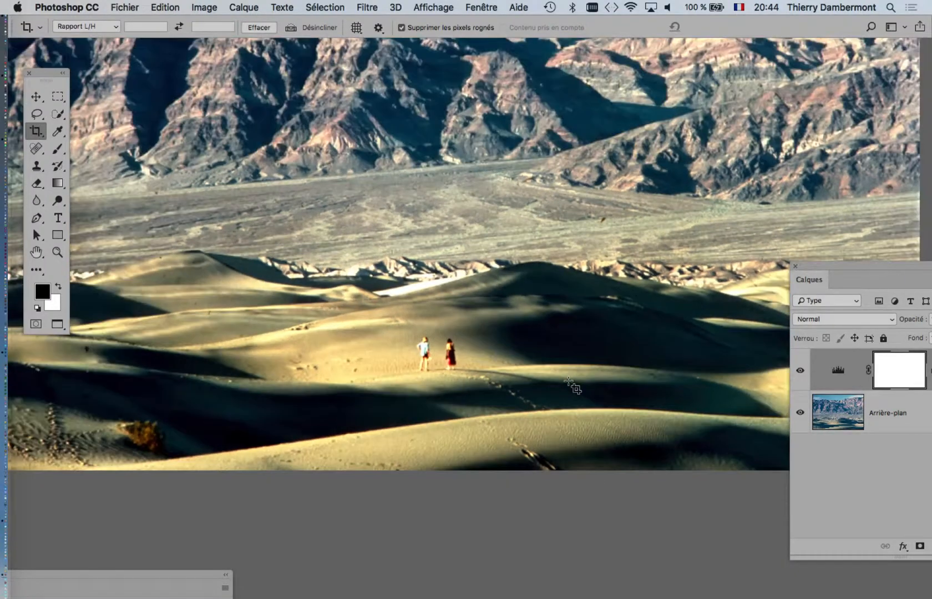
click(797, 372)
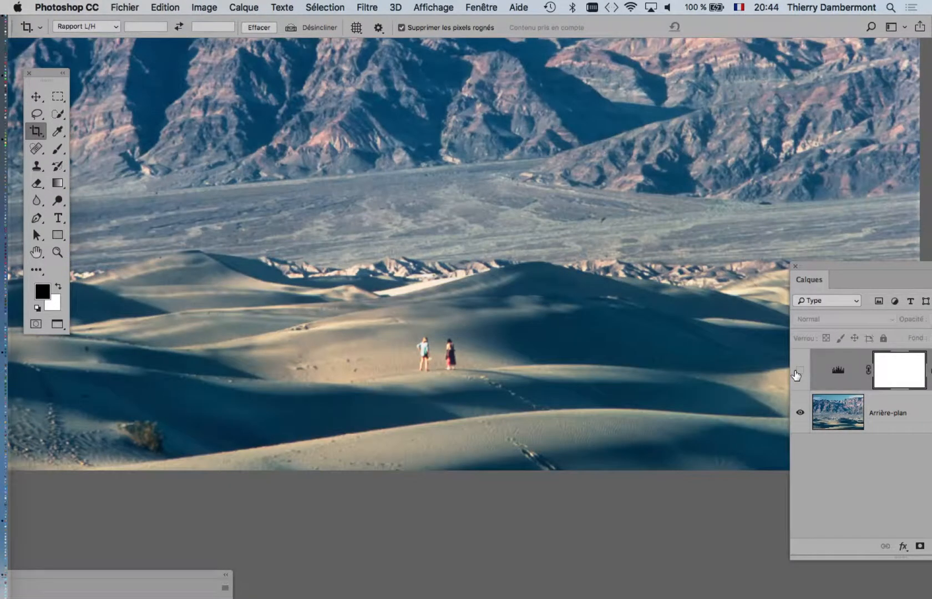
click(799, 371)
click(798, 370)
alt+super+click(657, 359)
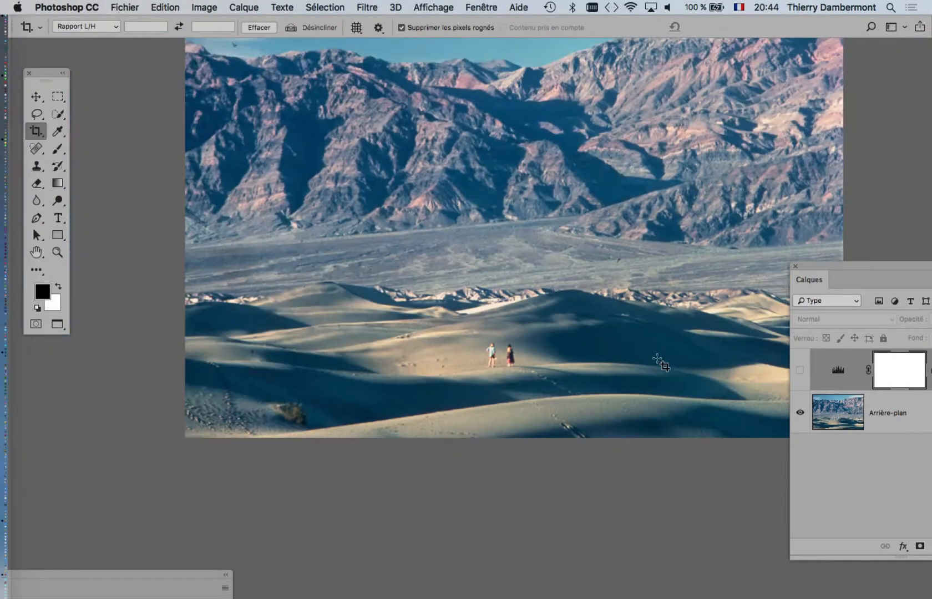
click(800, 371)
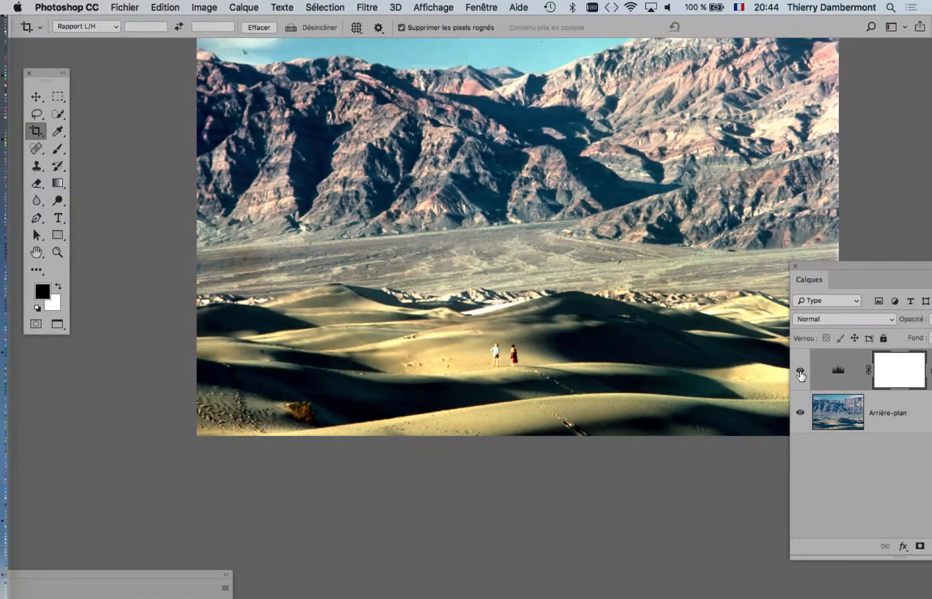
click(800, 372)
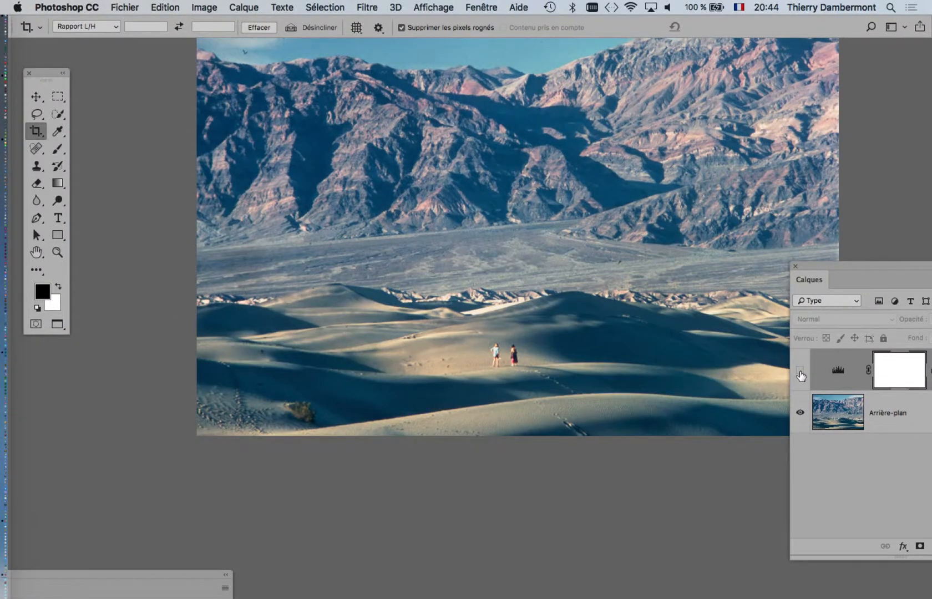
click(801, 372)
- Collapse the Properties panel below the image and place the Layers panel over the right part of the image
drag(96, 575, 624, 150)
drag(885, 269, 355, 308)
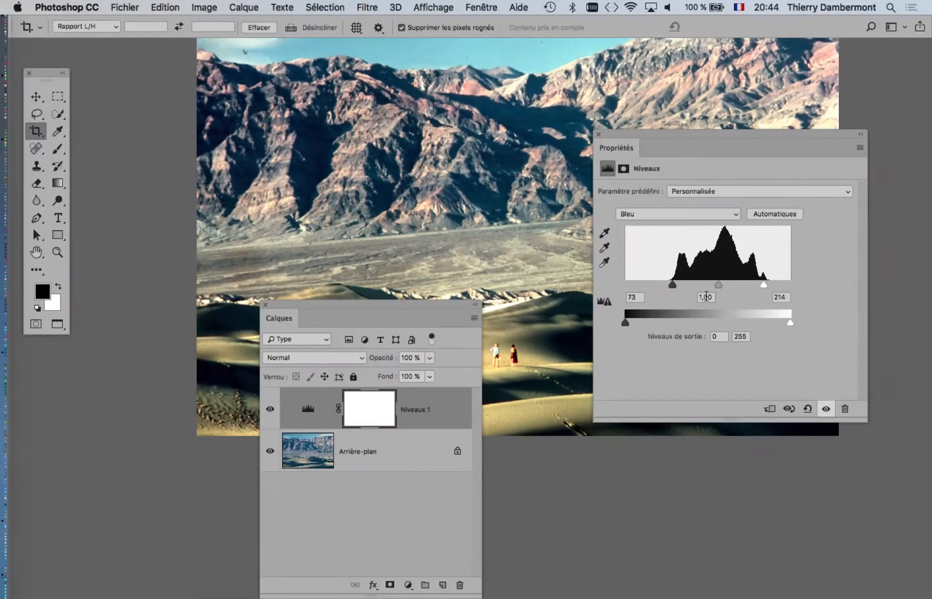
drag(616, 133, 689, 450)
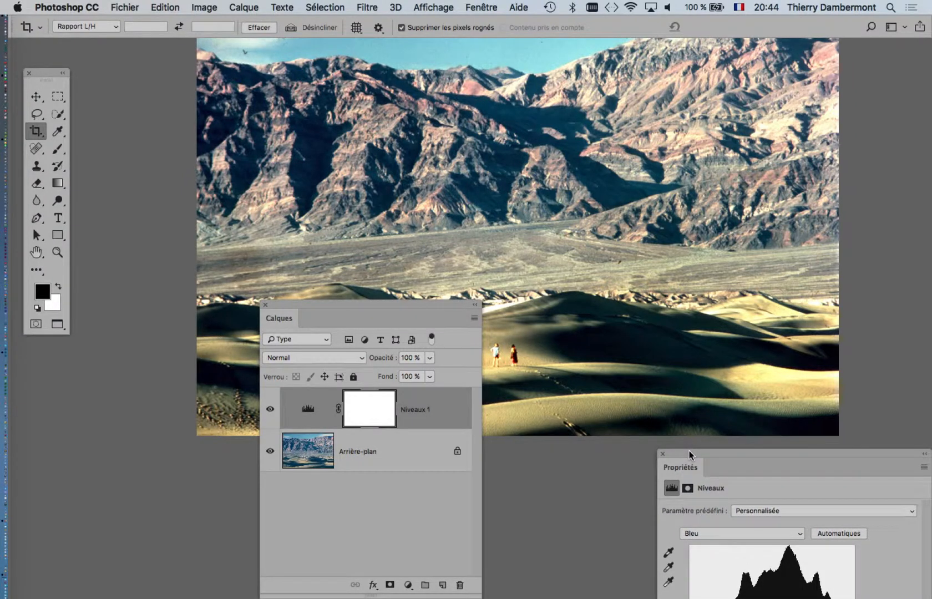
double_click(689, 450)
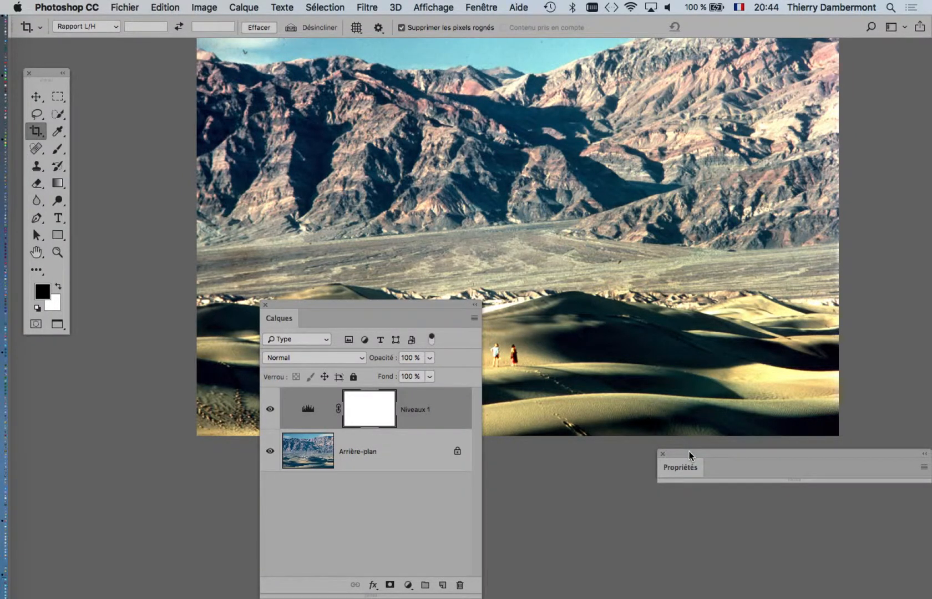
drag(689, 450, 688, 470)
drag(359, 305, 475, 294)
drag(551, 270, 775, 108)
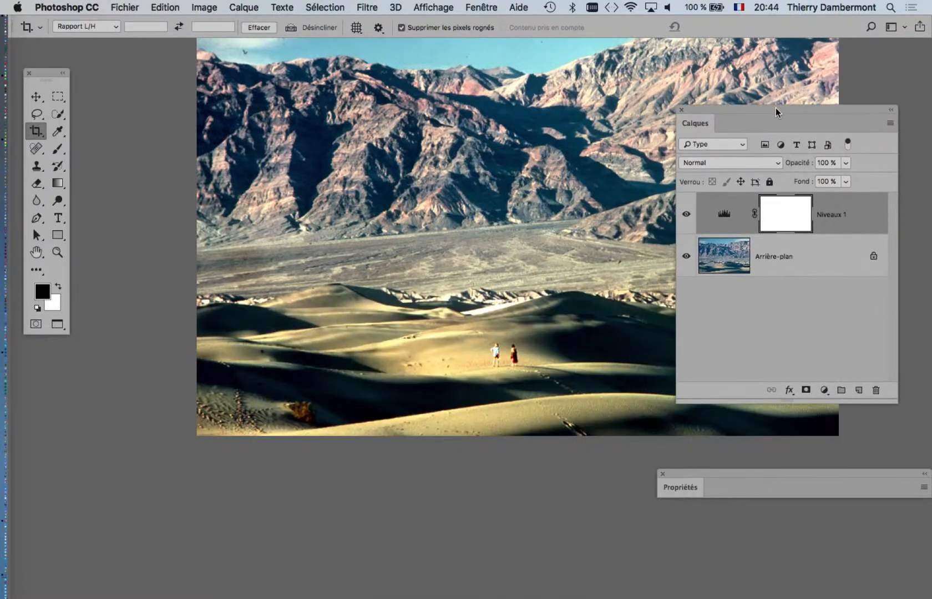
drag(501, 214, 390, 237)
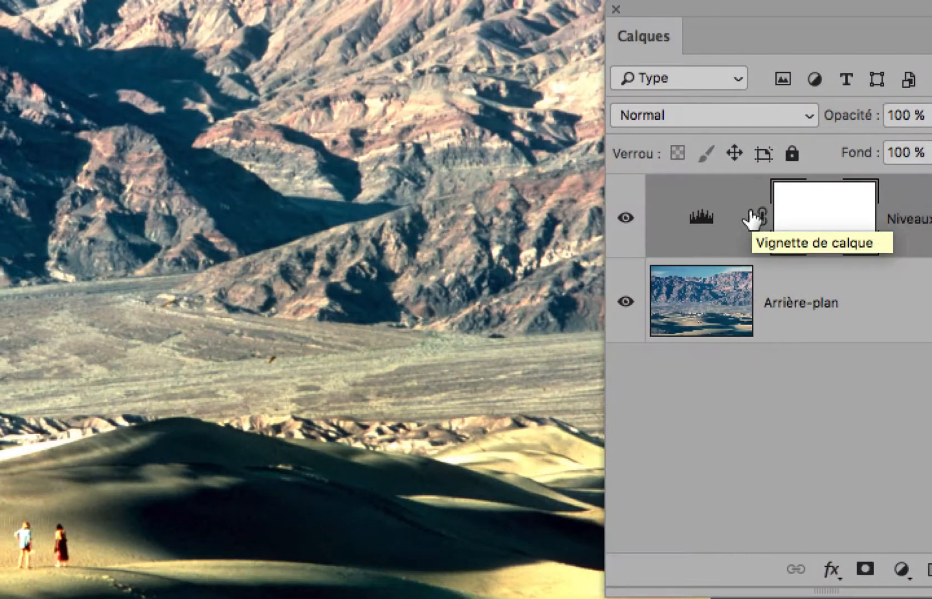
- Reduce the opacity of the Niveaux 1 adjustment layer to 80 %
click(740, 215)
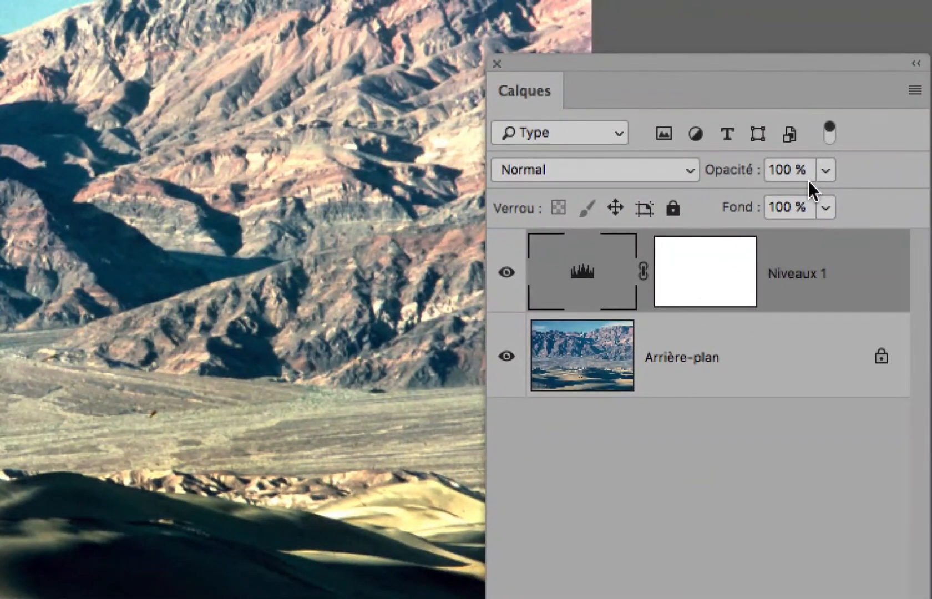
click(825, 170)
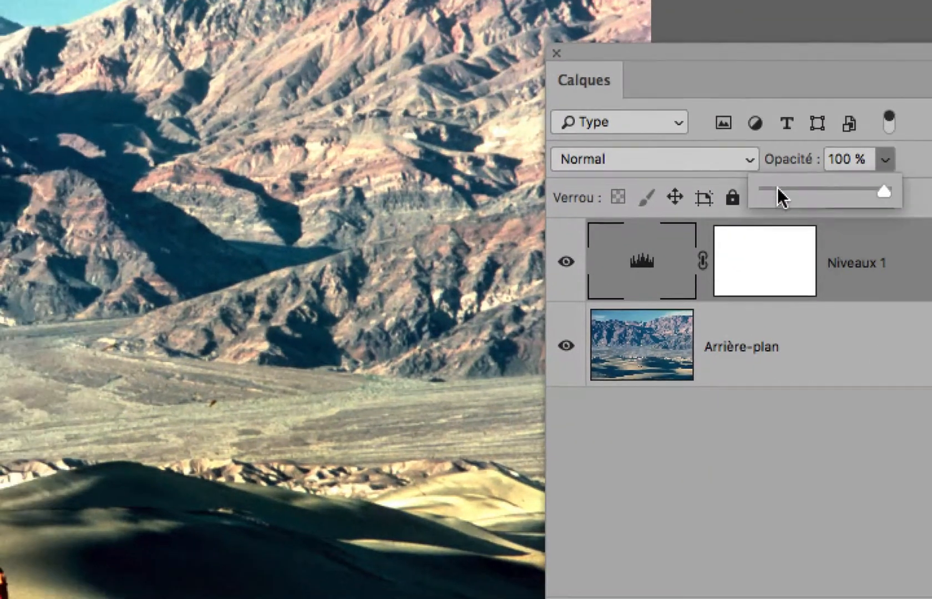
click(716, 206)
drag(768, 191, 931, 188)
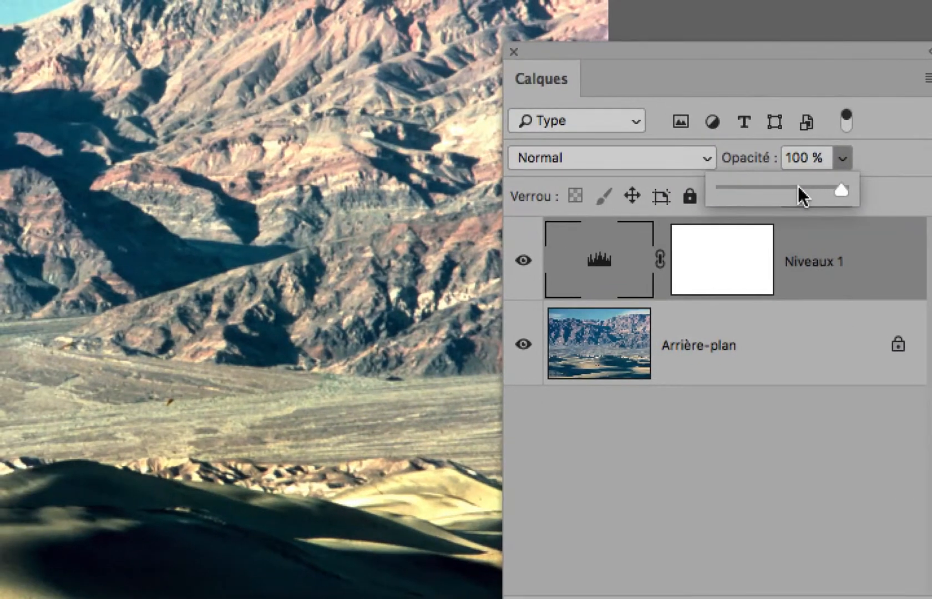
drag(862, 182, 832, 180)
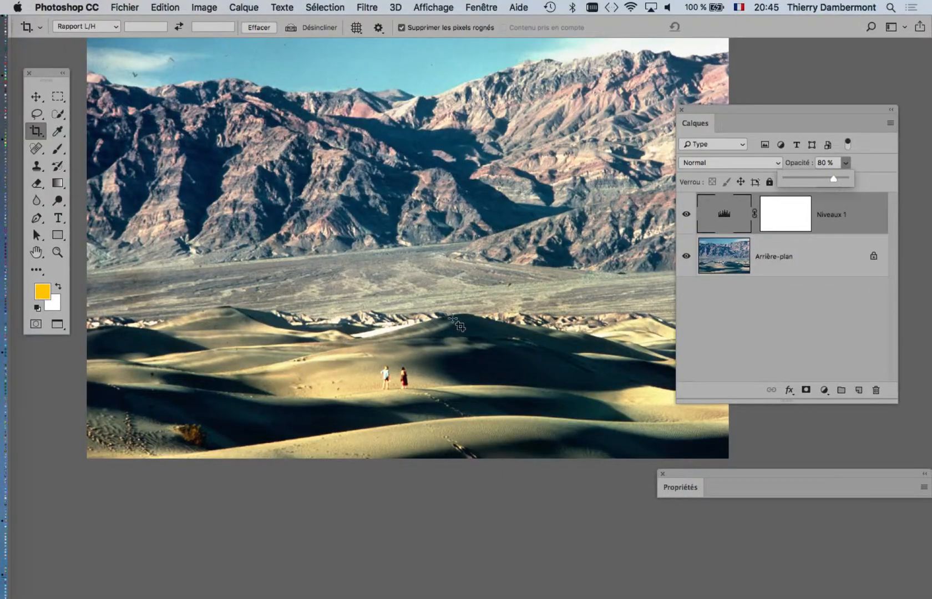
scroll(454, 315, down, 3)
scroll(455, 315, down, 1)
drag(476, 256, 427, 270)
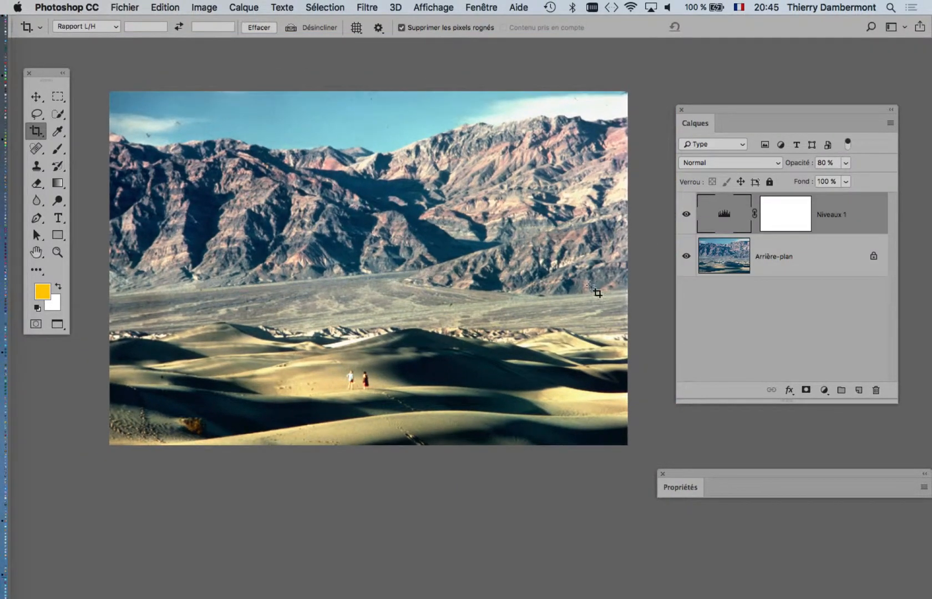
- Add a Curves adjustment layer above Niveaux 1 and set its blend mode to Luminosité
click(662, 473)
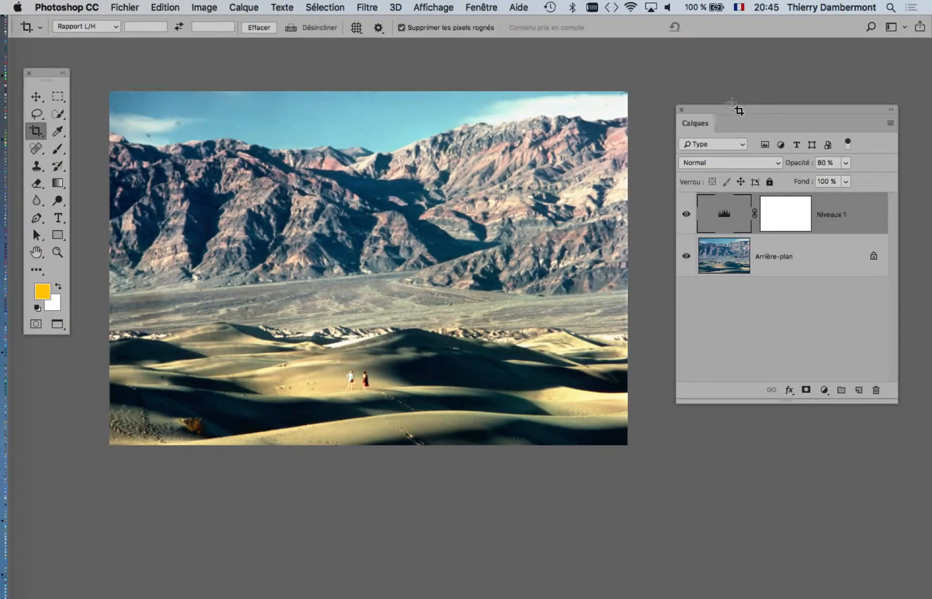
drag(718, 109, 690, 91)
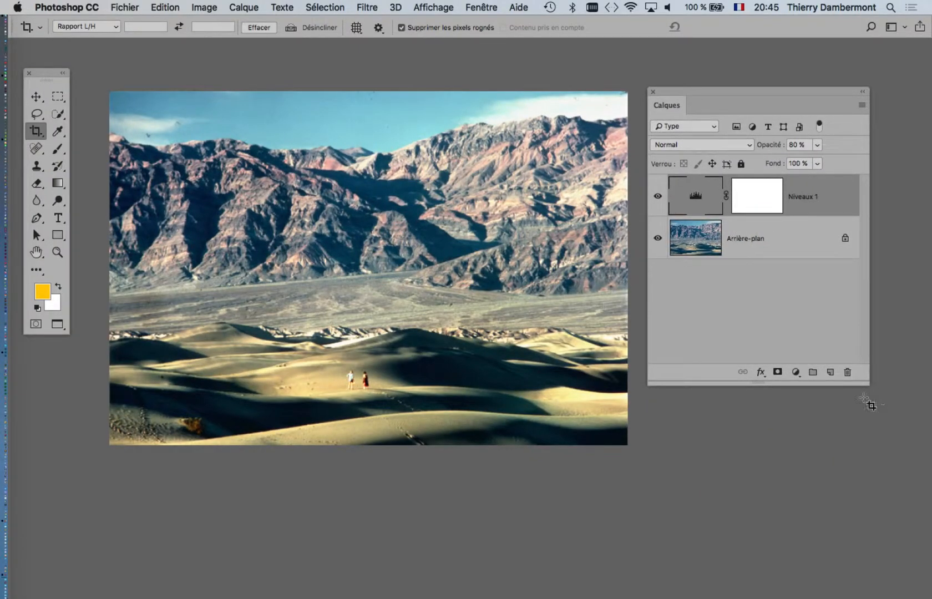
click(795, 372)
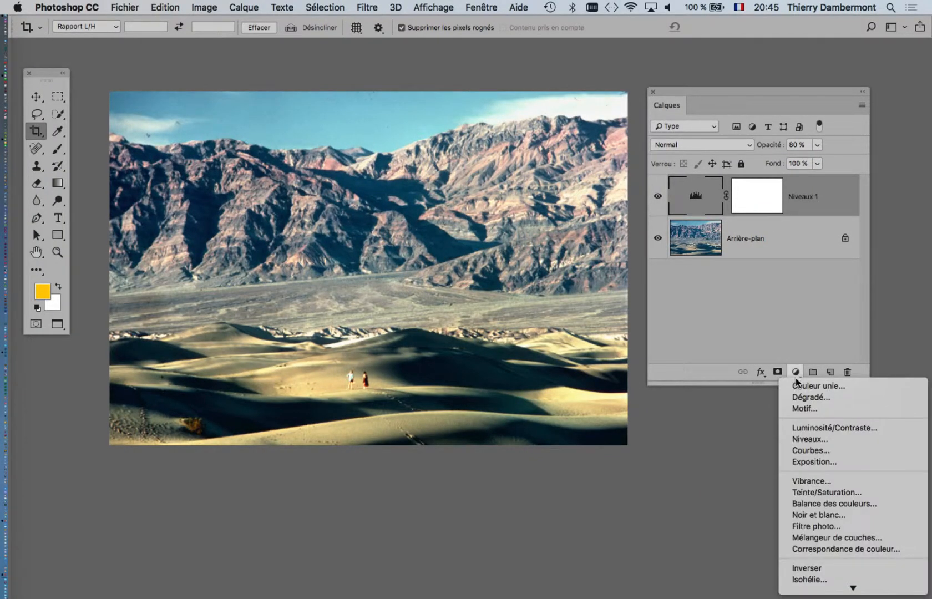
click(810, 450)
click(588, 271)
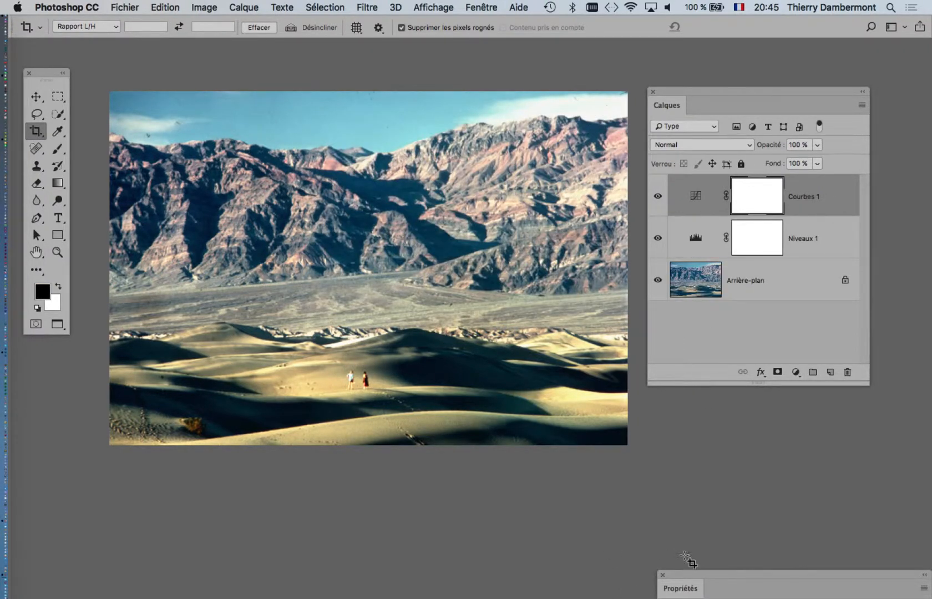
drag(686, 582, 586, 176)
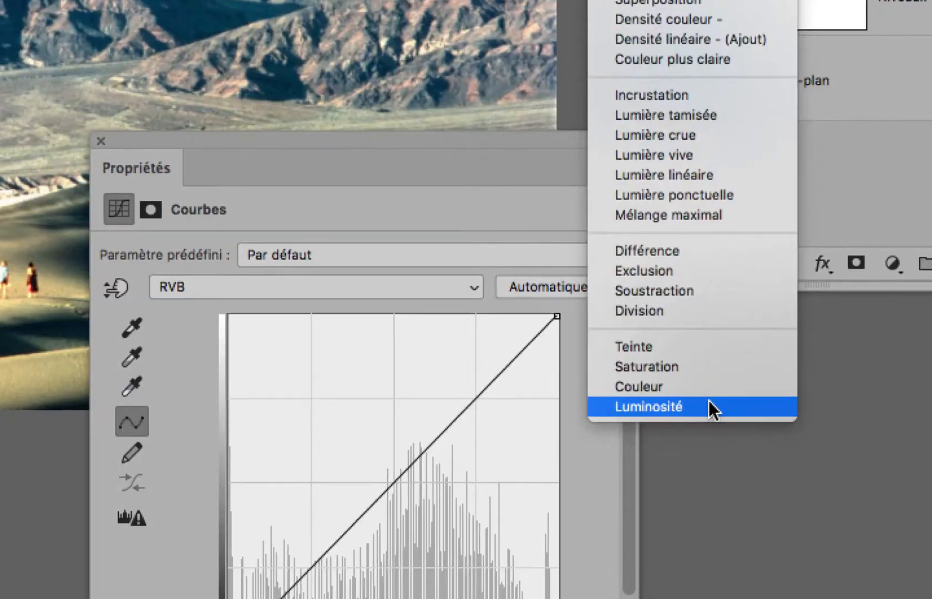
click(711, 410)
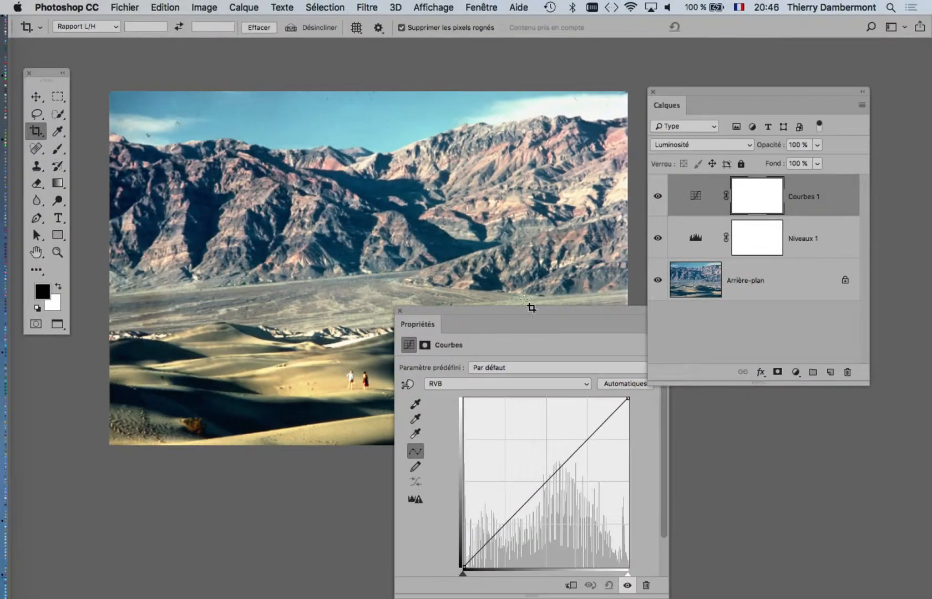
- Place two points on the RVB curve, lowering the one in the highlights slightly and raising the one in the shadows
drag(335, 541, 719, 208)
click(799, 277)
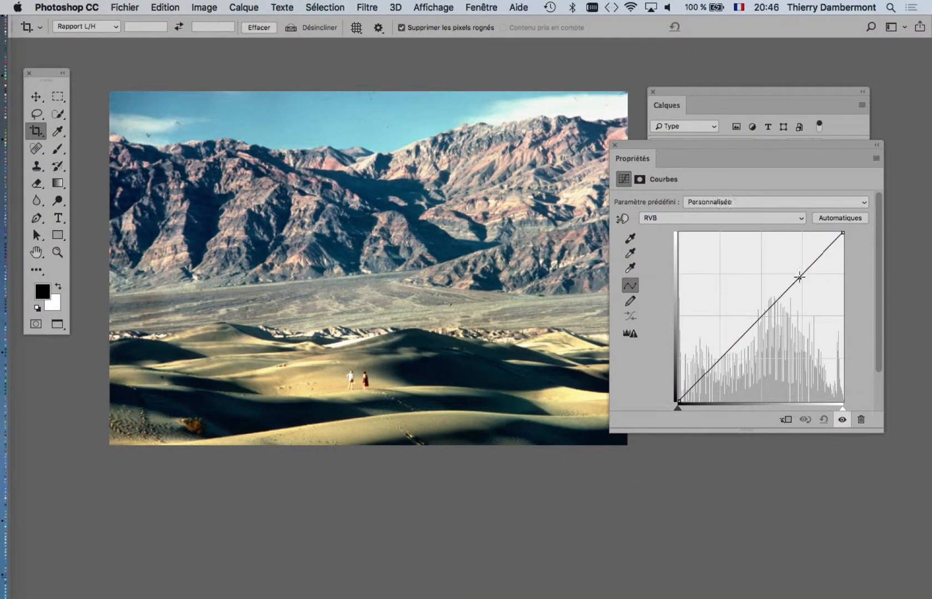
click(735, 343)
mouse_move(735, 343)
mouse_down()
mouse_move(741, 360)
mouse_move(734, 343)
mouse_up()
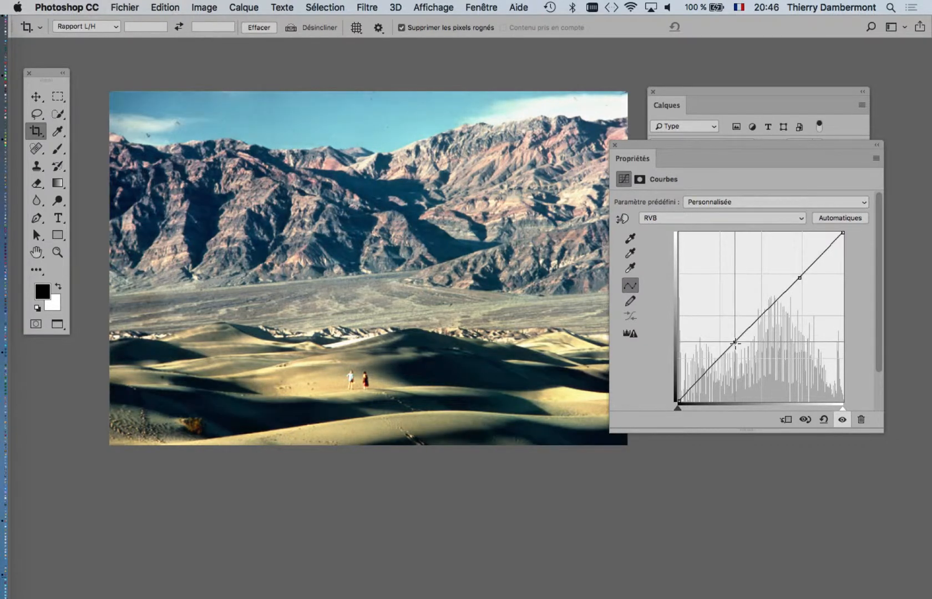
mouse_move(798, 277)
mouse_down()
mouse_move(799, 267)
mouse_move(799, 276)
mouse_up()
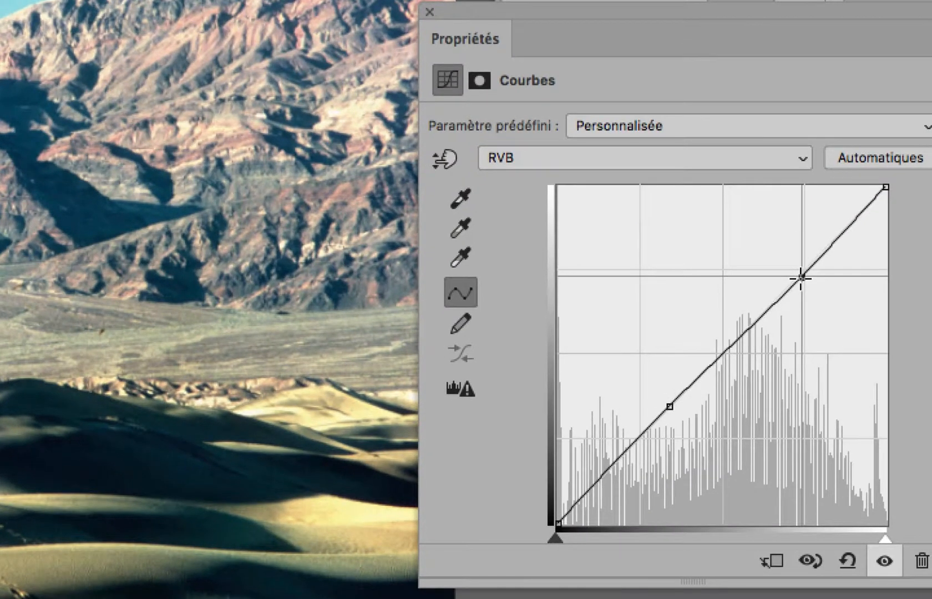
drag(799, 276, 804, 289)
drag(758, 320, 748, 318)
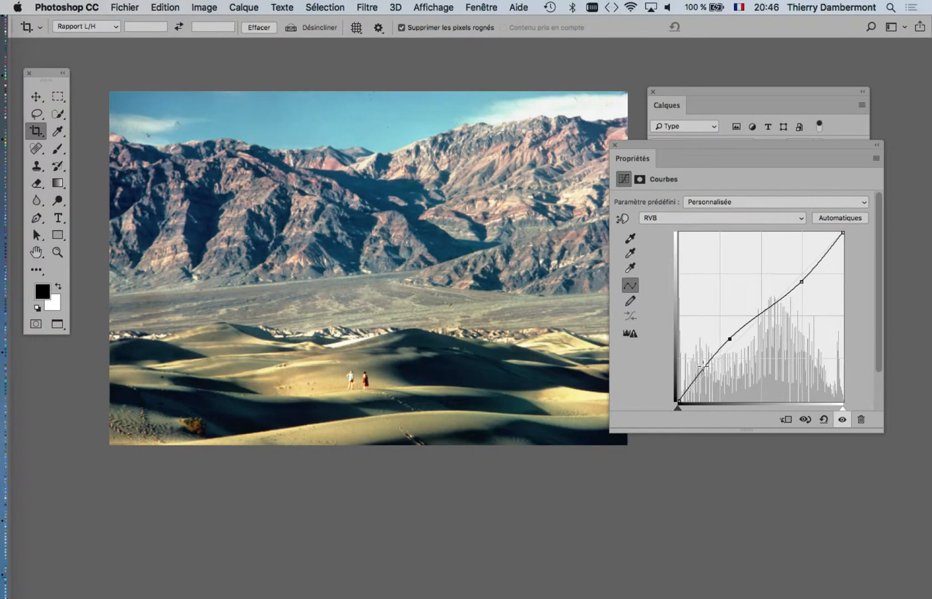
- Add two more RVB curve points that lift the deepest shadows and the brightest highlights
drag(702, 367, 700, 364)
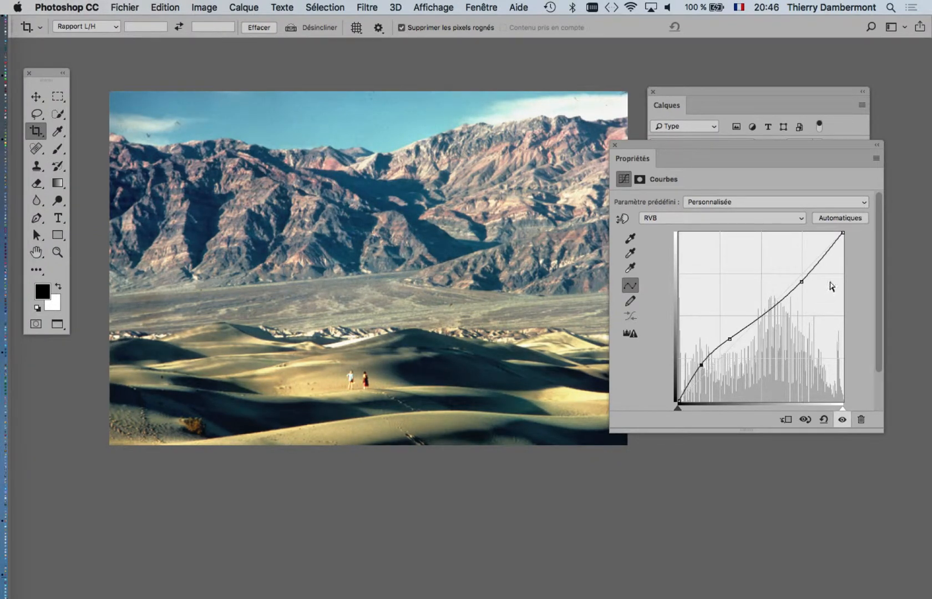
drag(824, 256, 816, 252)
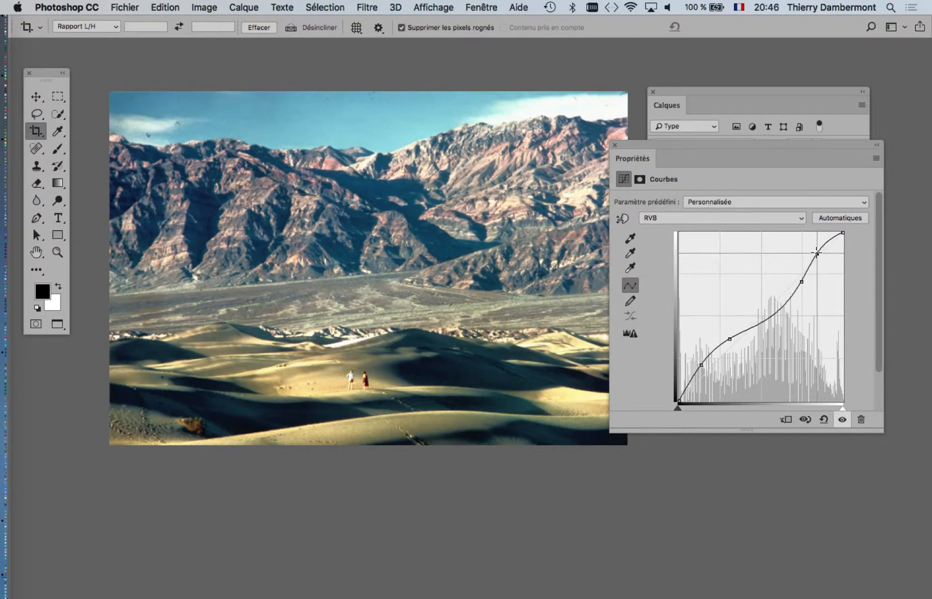
drag(792, 151, 317, 481)
- Compare the image with the Courbes 1 and Niveaux 1 layers hidden and shown
scroll(342, 311, up, 5)
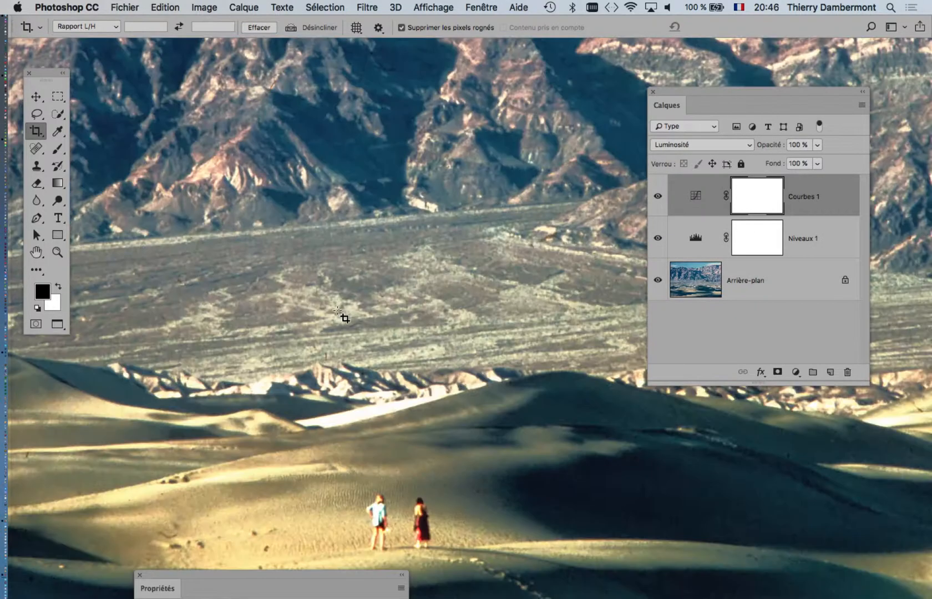
scroll(341, 314, down, 5)
drag(657, 196, 657, 238)
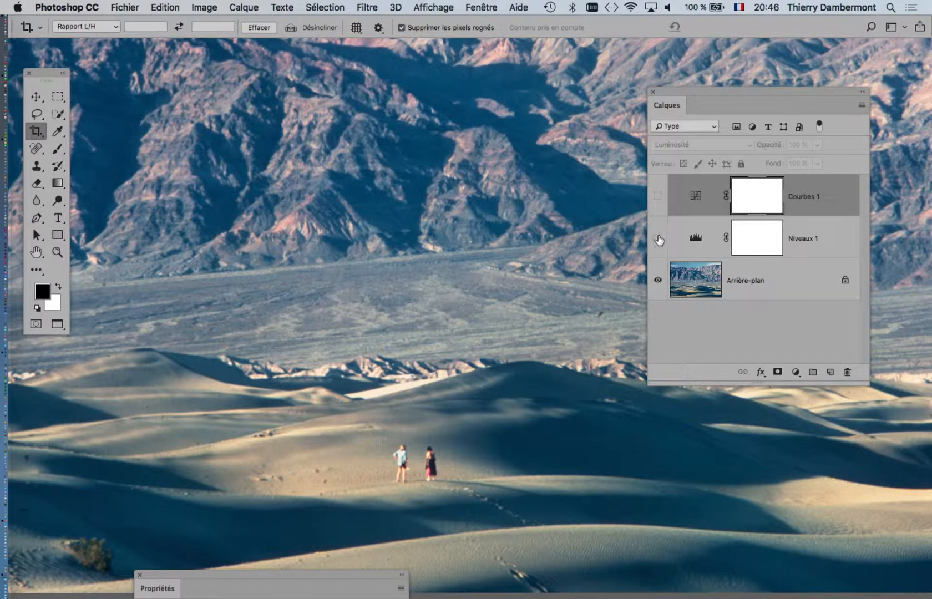
click(657, 238)
click(657, 238)
click(657, 238)
click(657, 196)
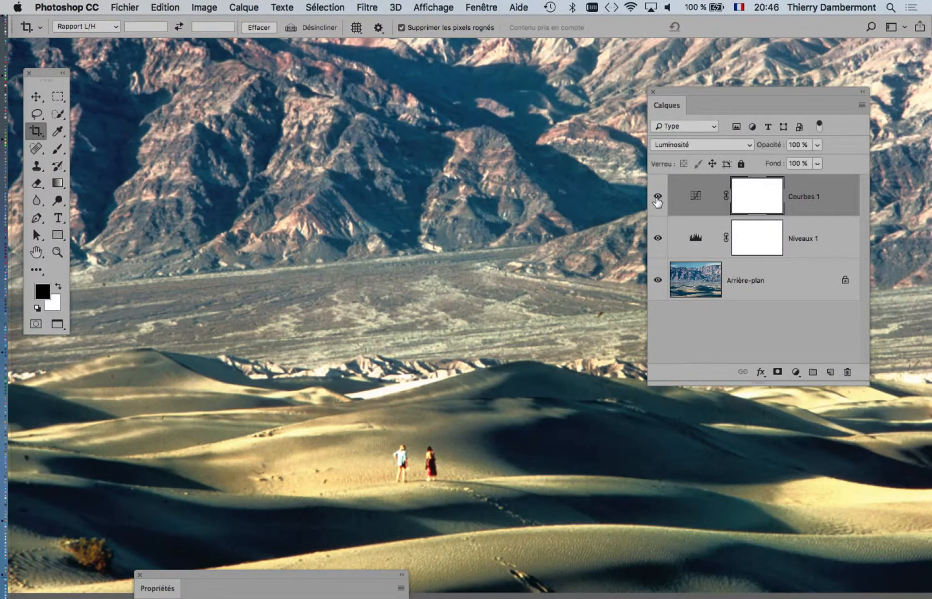
- Toggle the Courbes 1 layer's visibility repeatedly to compare the image with and without its contrast adjustment
click(657, 198)
click(657, 197)
click(657, 198)
click(657, 197)
click(658, 198)
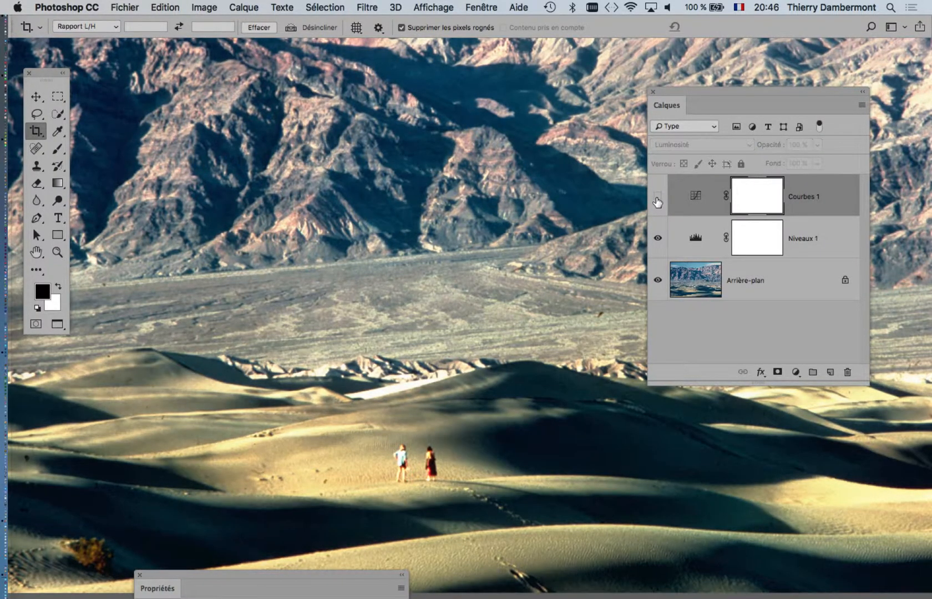
click(657, 197)
scroll(595, 244, down, 1)
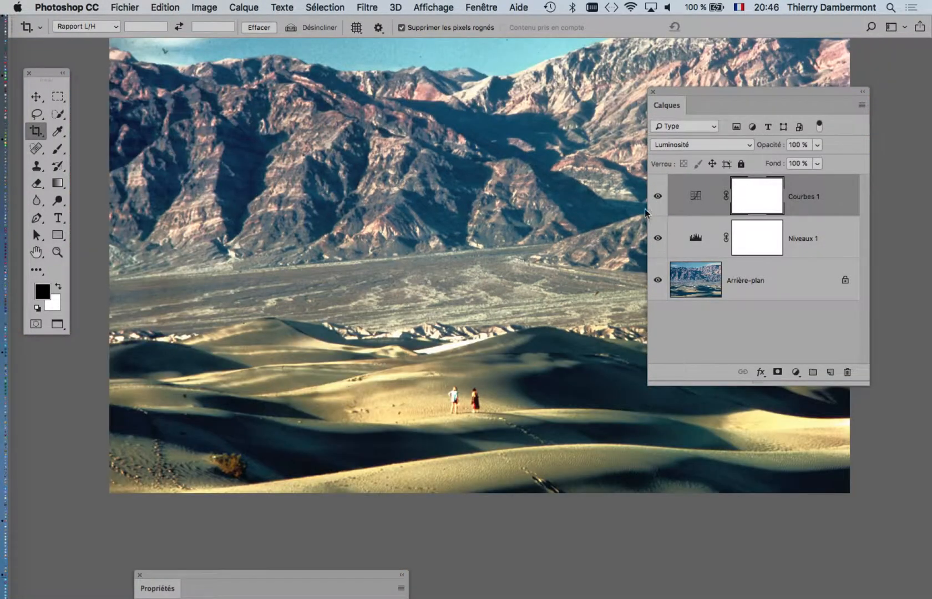
- Hide both adjustment layers to examine the original scan, and show them again to compare it with the corrected image
click(657, 197)
click(657, 238)
scroll(548, 320, up, 1)
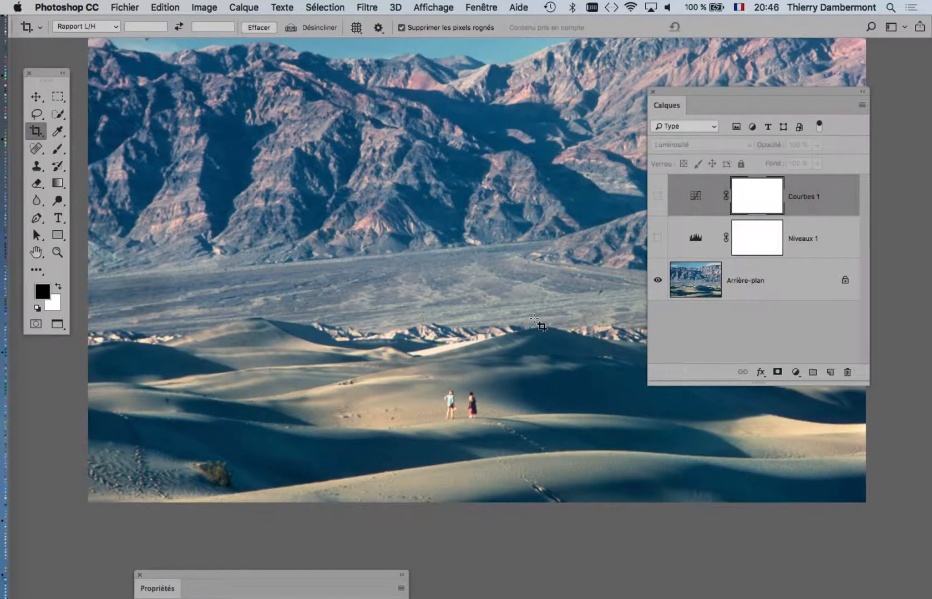
click(657, 238)
click(657, 197)
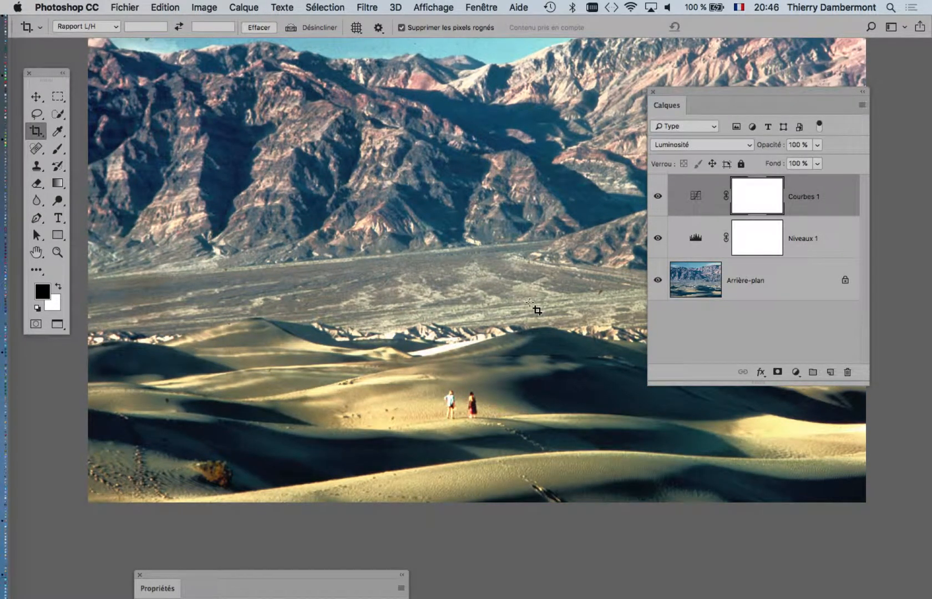
scroll(531, 304, down, 2)
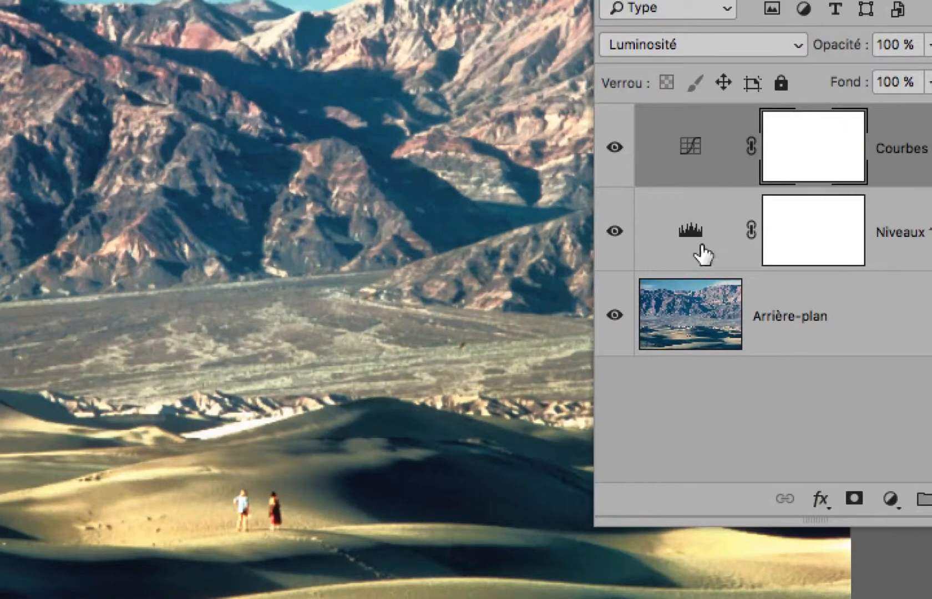
- Examine the Automatisation commands, including Traitement par lots, without running any of them
click(702, 250)
click(701, 212)
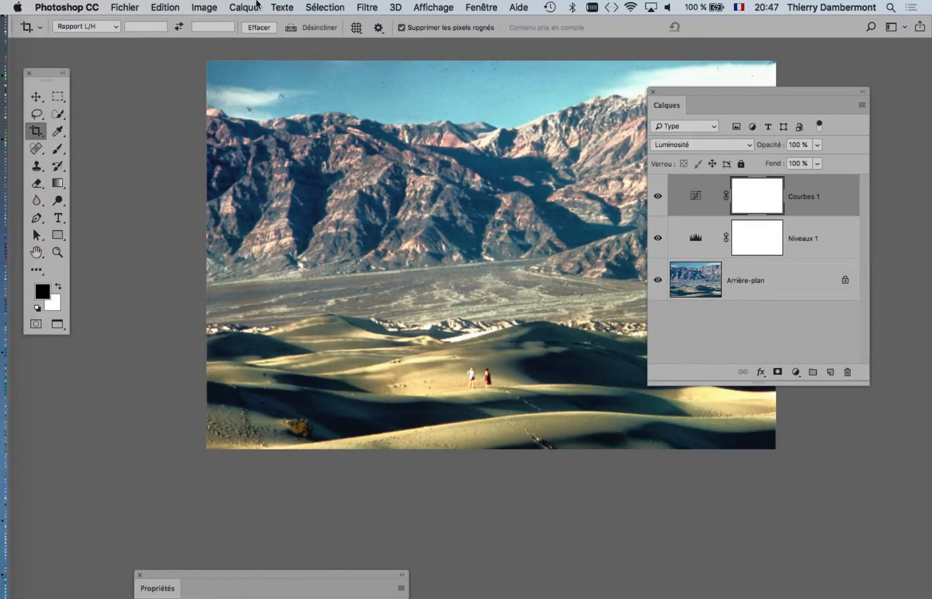
click(125, 7)
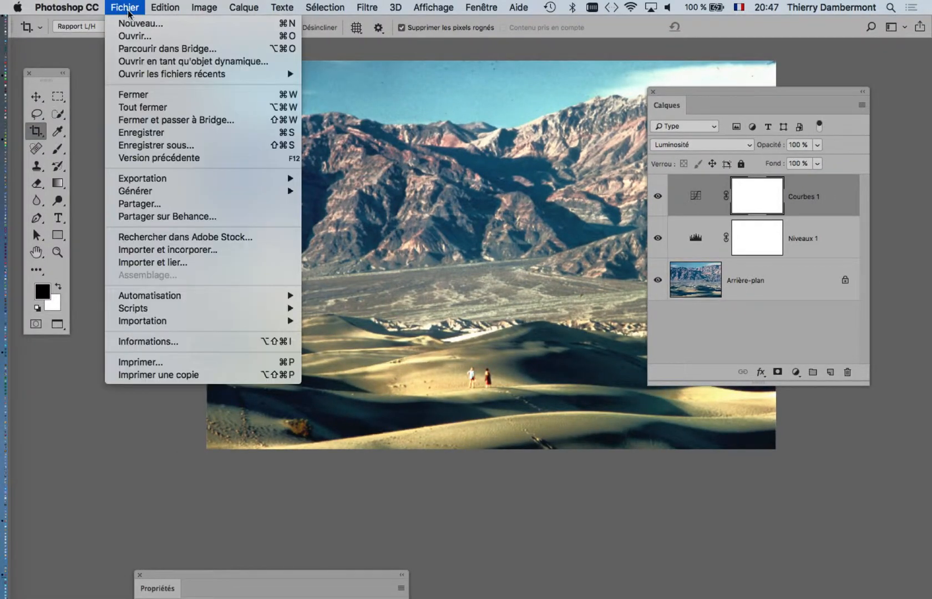
mouse_move(205, 295)
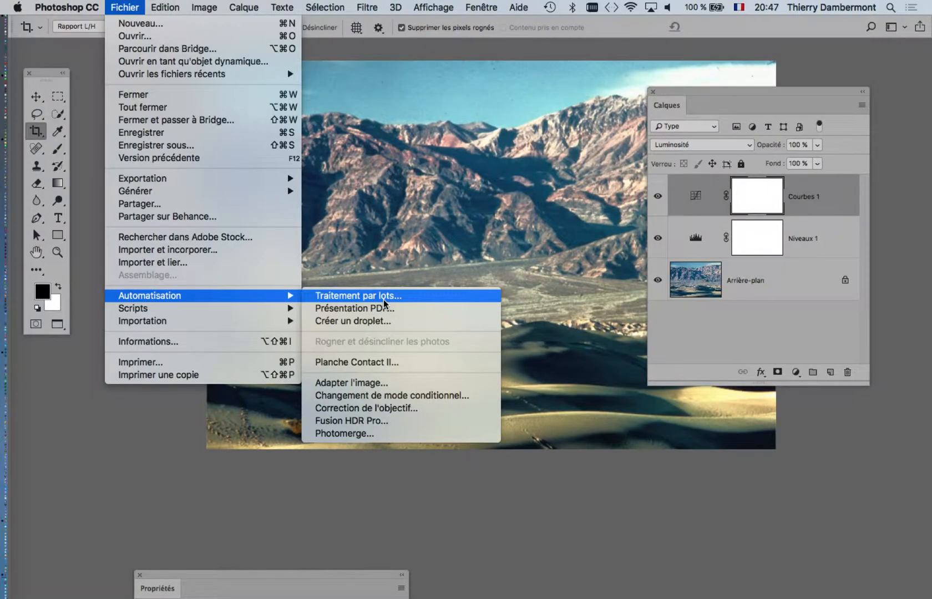
click(763, 319)
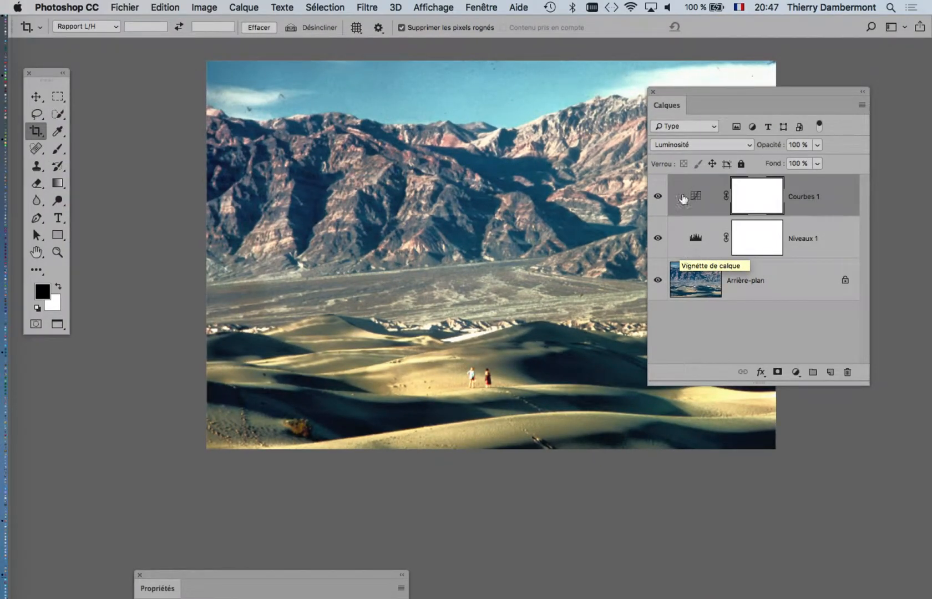
- Show the Actions panel, detach it from its group, and close the accompanying Historique and Histogramme panels
scroll(554, 167, right, 5)
click(487, 7)
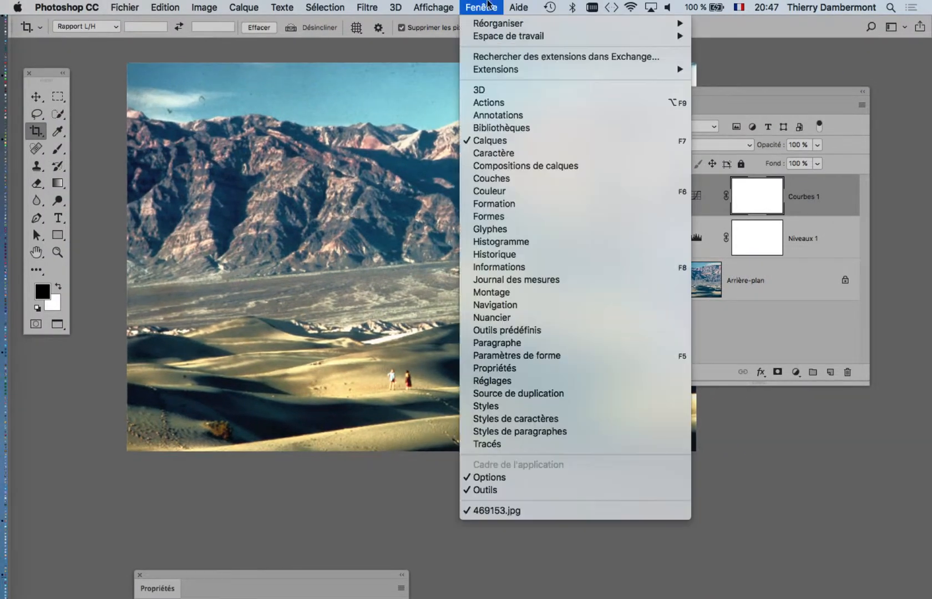
click(505, 104)
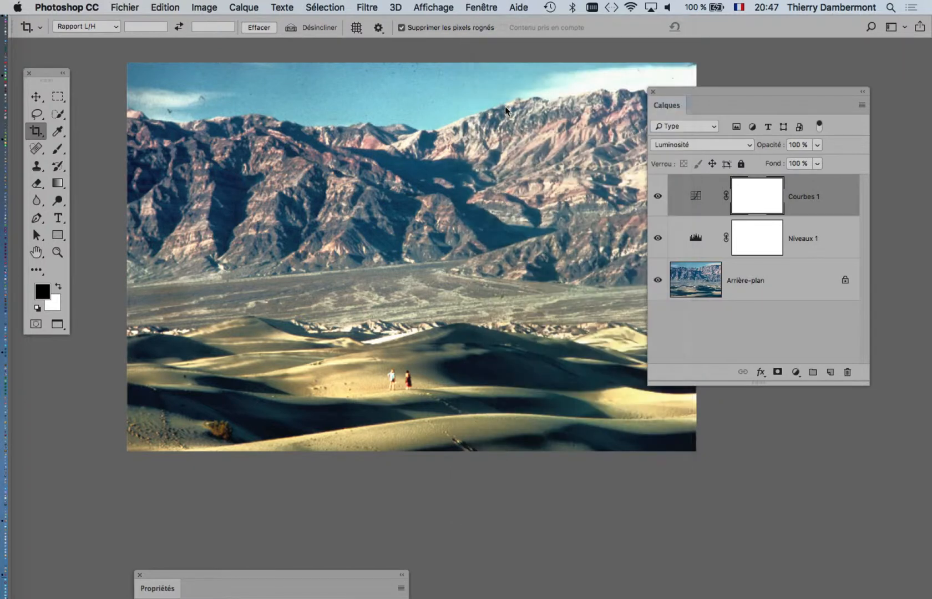
drag(562, 117, 283, 366)
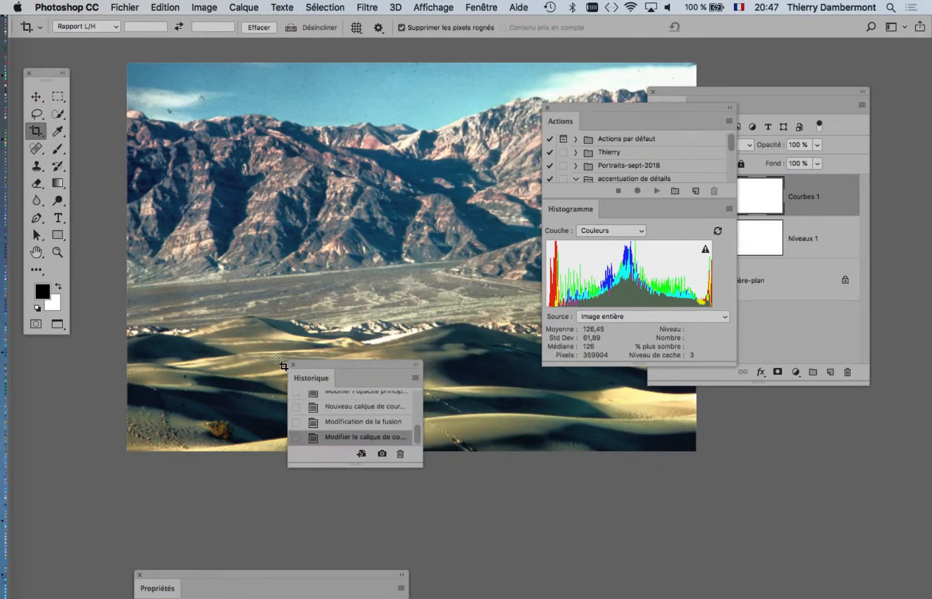
click(293, 365)
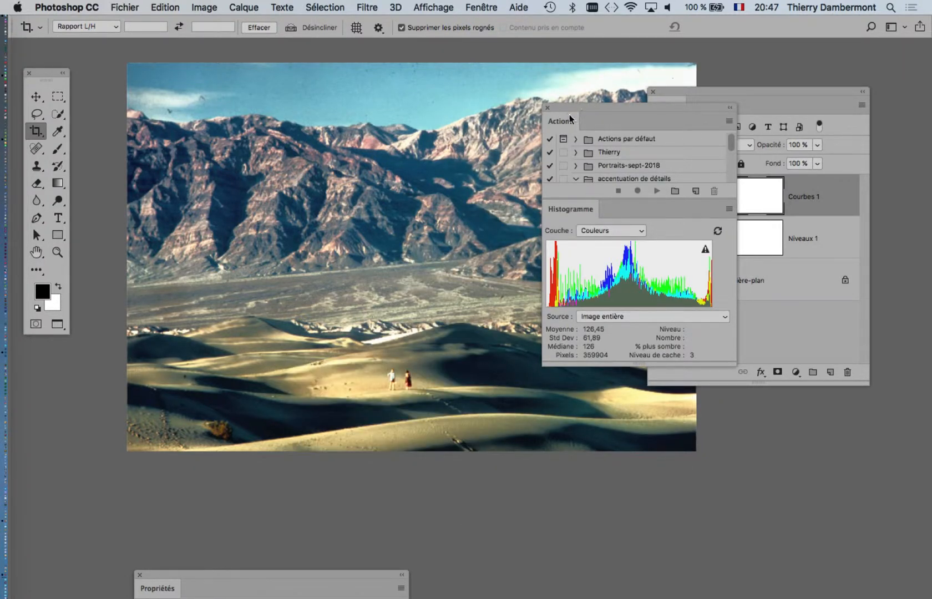
drag(570, 117, 319, 118)
click(548, 107)
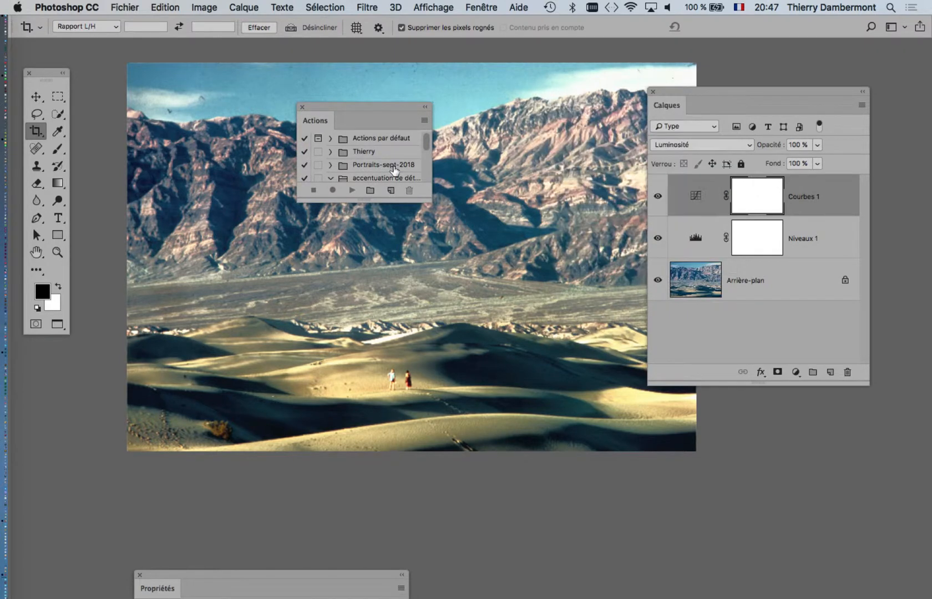
- Enlarge the Actions panel, collapse the accentuation de détails set to review the action sets, and close the panel
drag(431, 201, 492, 378)
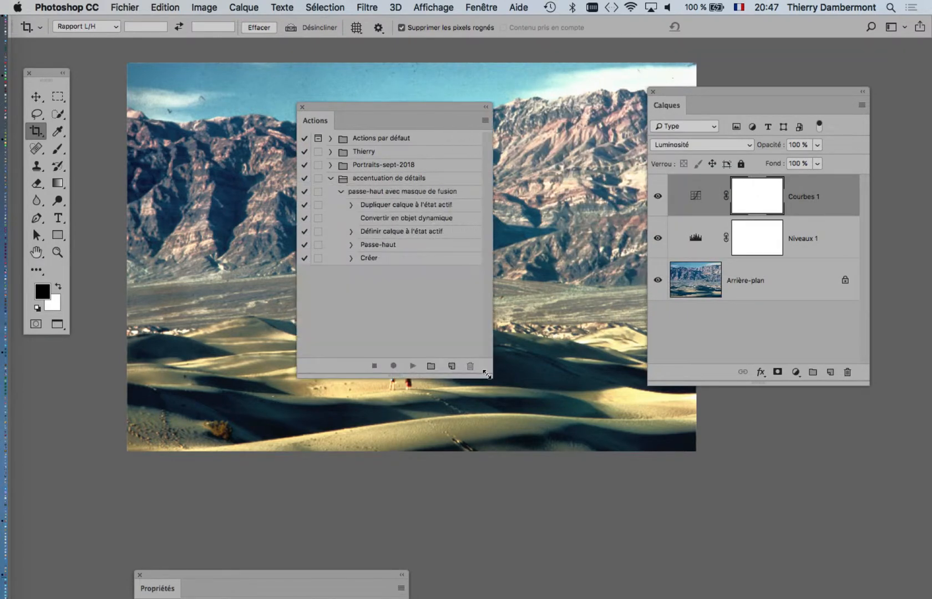
click(331, 178)
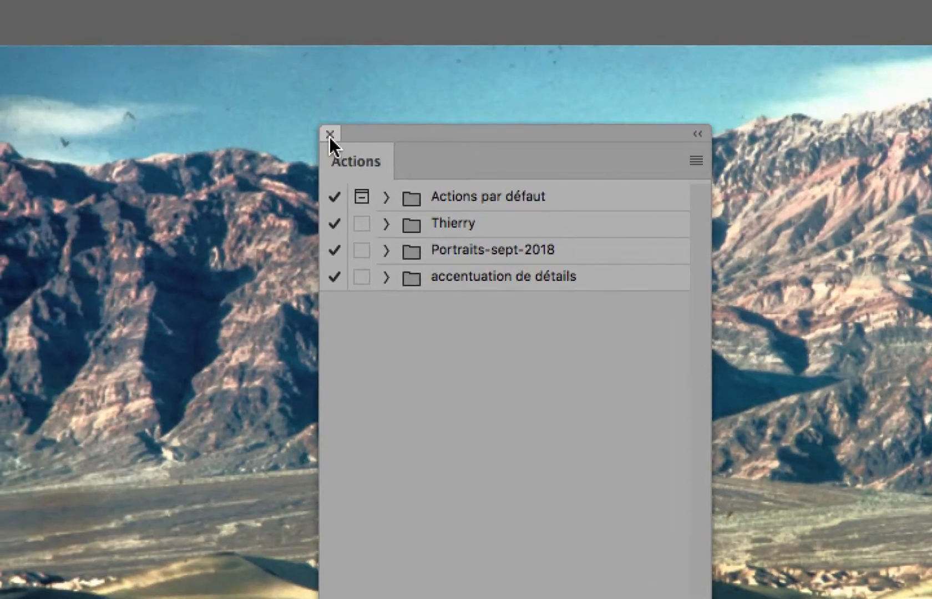
click(314, 127)
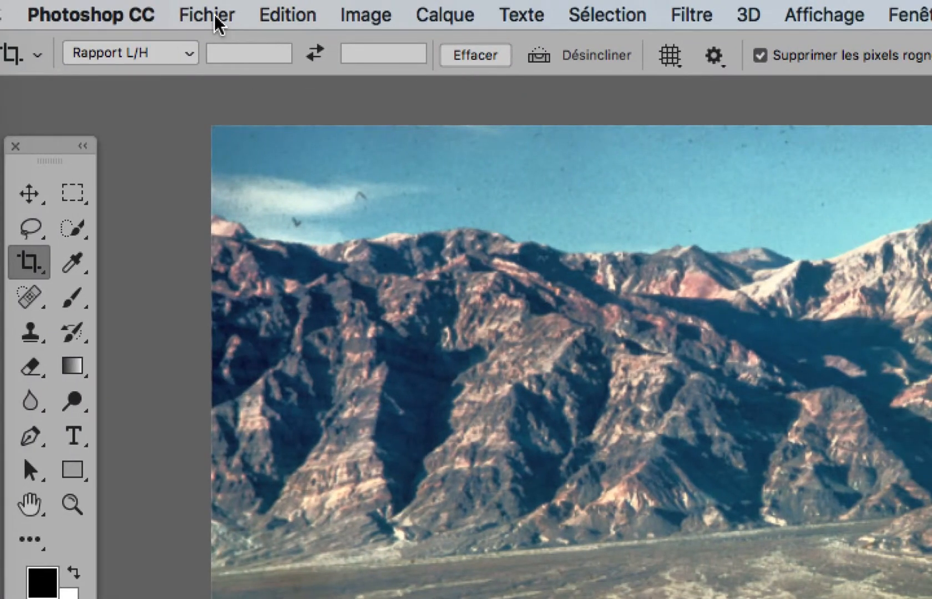
- Review the available Automatisation commands once more without starting one
click(214, 15)
mouse_move(288, 597)
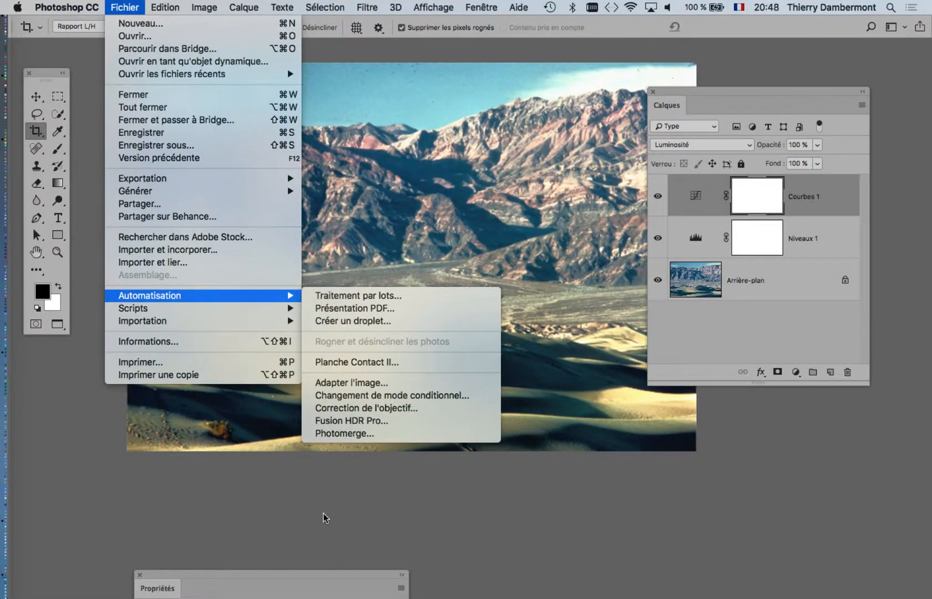
click(324, 517)
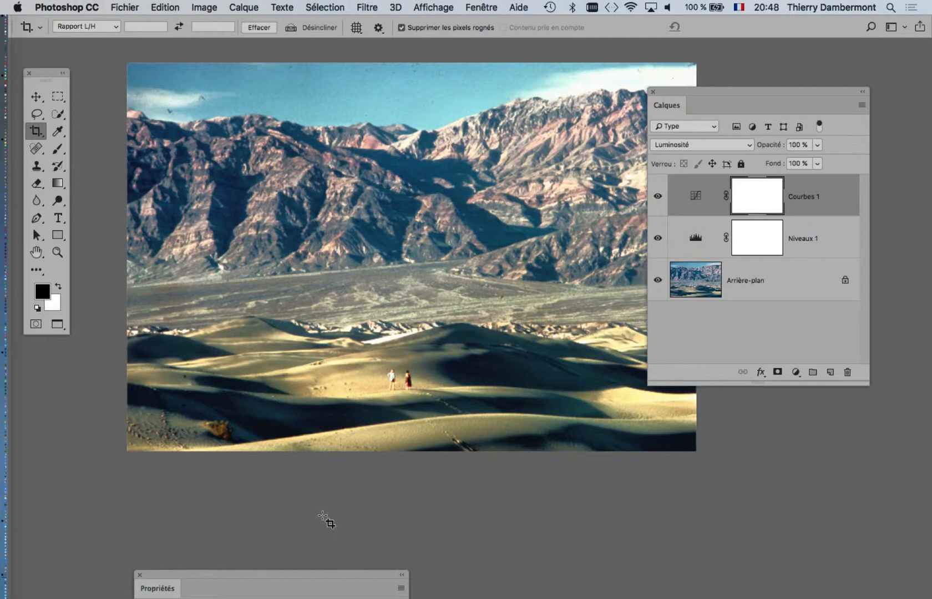
- Move the Calques panel clear of the image and bring the Propriétés panel with the Courbes 1 curve fully into view
drag(681, 89, 730, 114)
scroll(483, 219, down, 2)
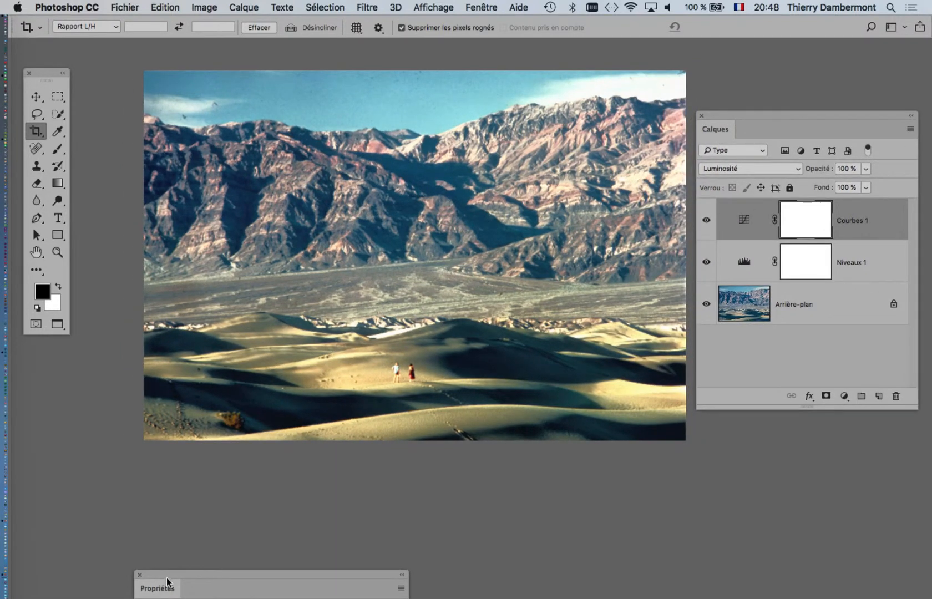
drag(166, 583, 239, 285)
click(239, 285)
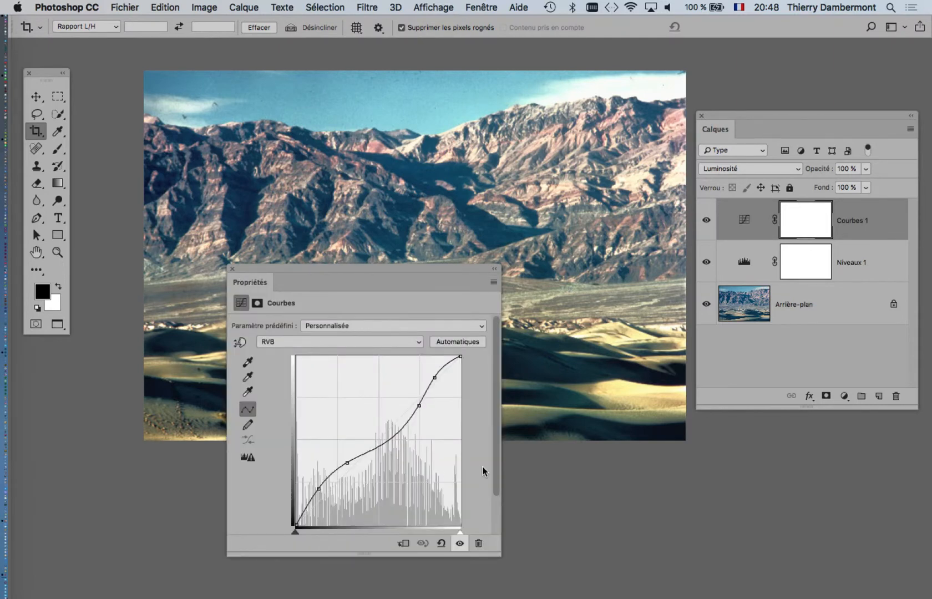
- Save the layered image as 469153.psd in Photoshop format in the IFAP-1e2-traitements-images-partie-1 folder
click(134, 7)
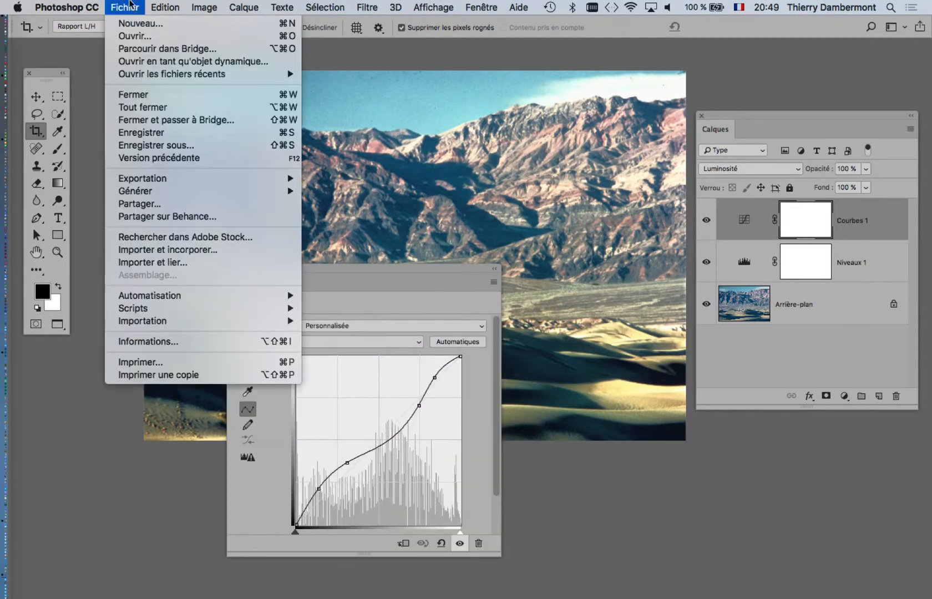
click(172, 145)
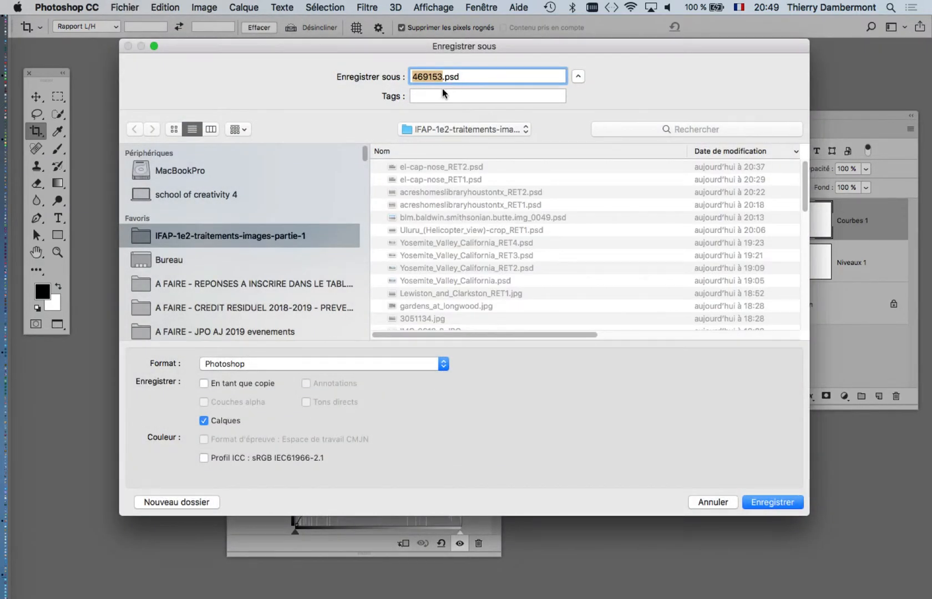
click(774, 502)
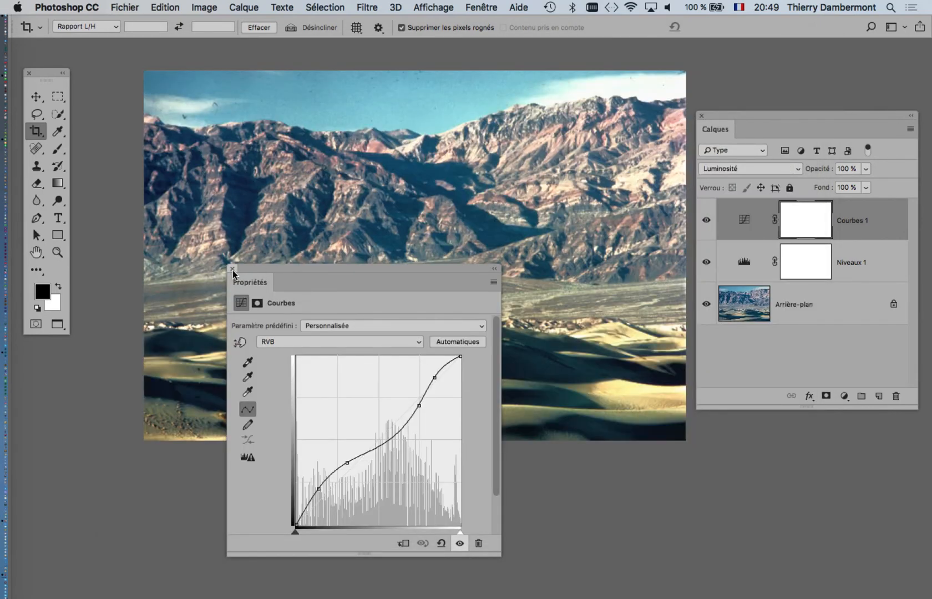